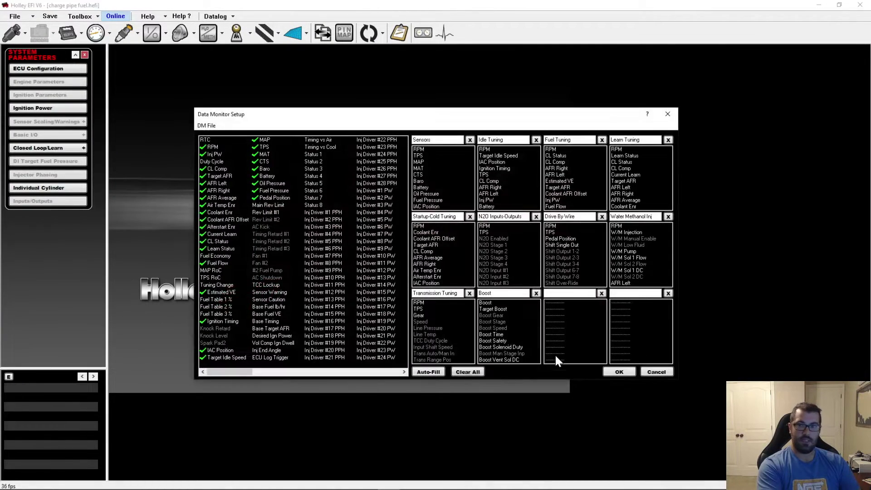
Name the empty monitor panel 'Diags' and add RPM to it
click(622, 294)
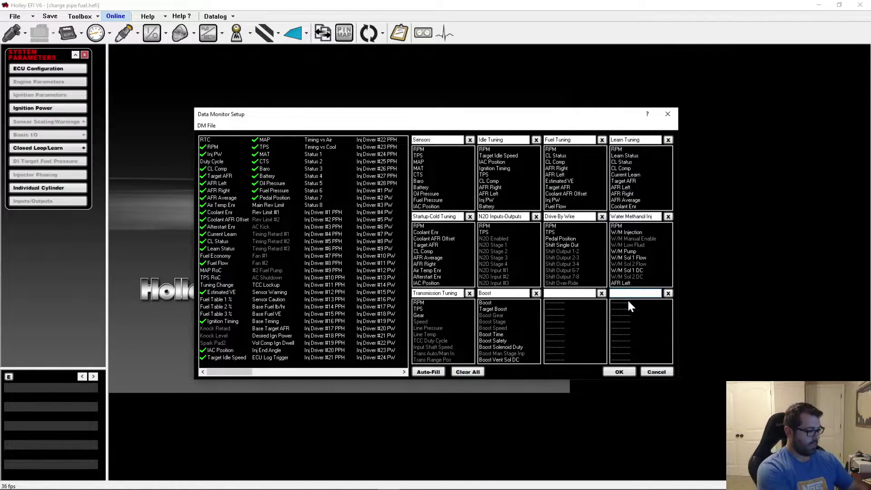
text(Diags)
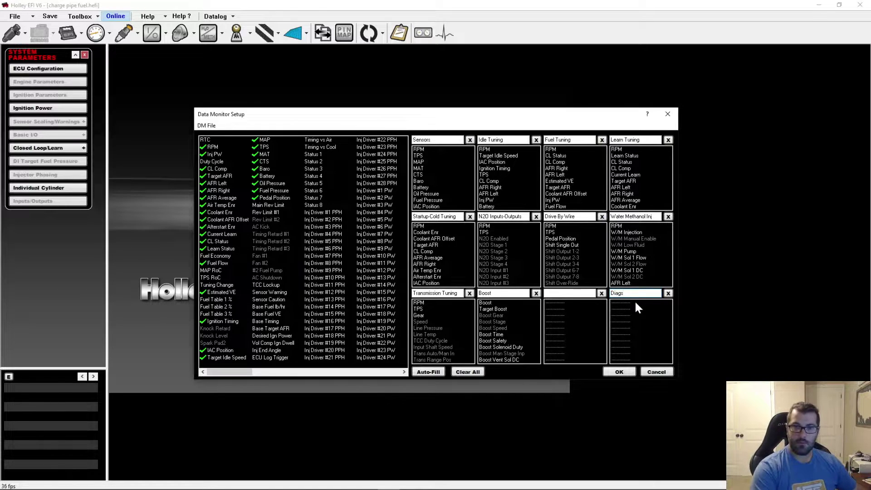
drag(208, 146, 625, 300)
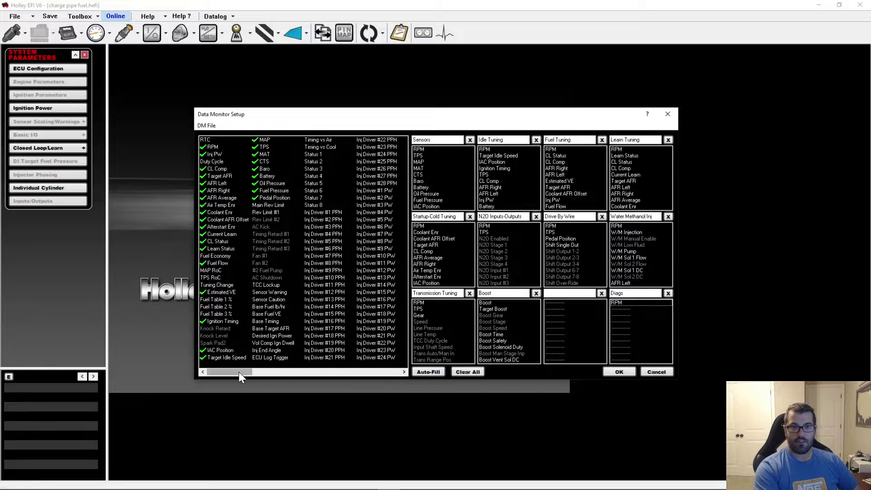
drag(238, 371, 342, 350)
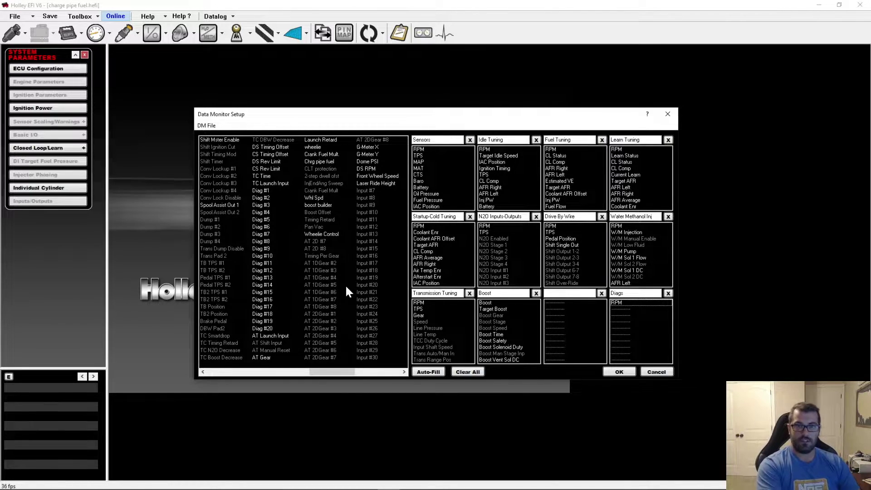
Add Diag #1, Diag #6, Diag #7 and Diag #13 to the Diags panel and accept the setup
scroll(344, 284, right, 3)
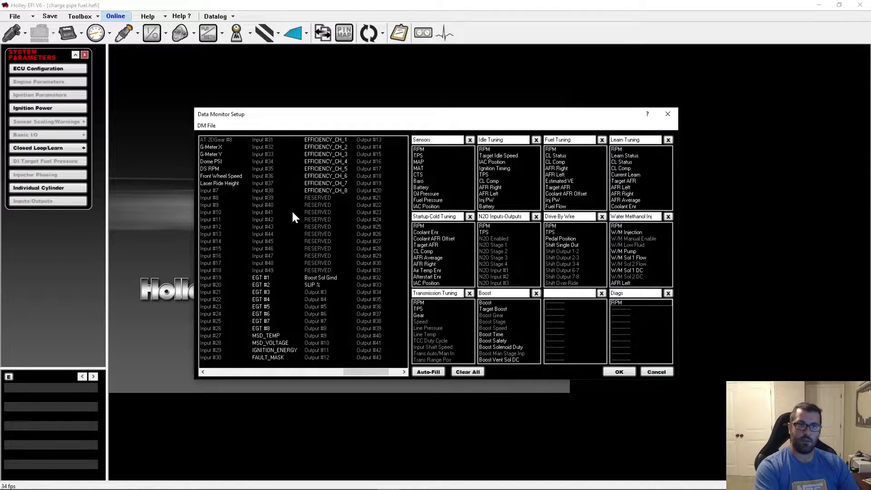
scroll(305, 240, left, 3)
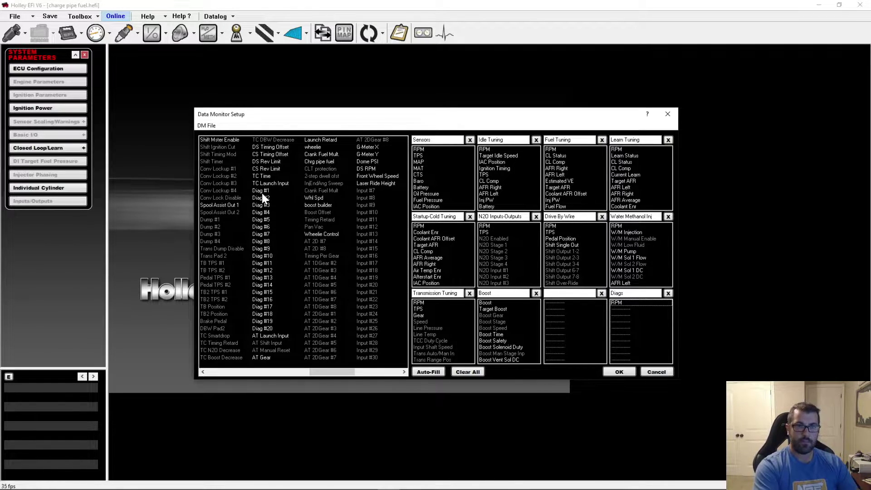
drag(262, 193, 637, 316)
drag(264, 230, 629, 320)
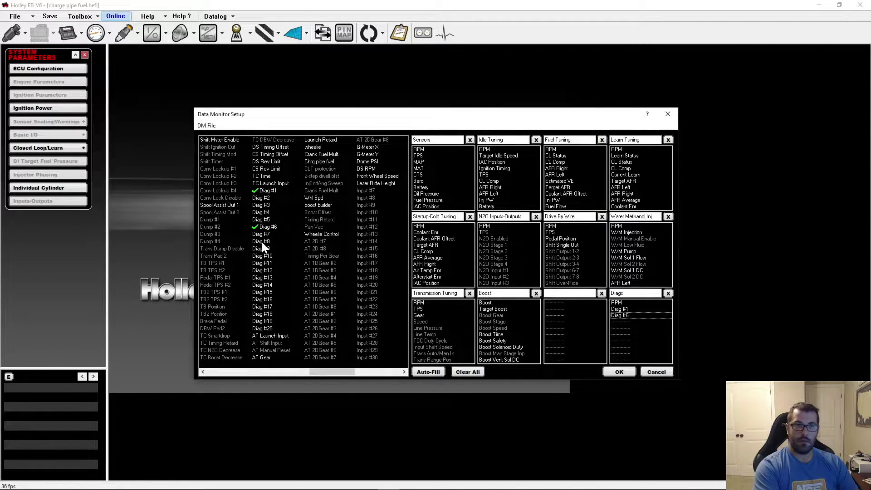
drag(260, 234, 623, 322)
drag(266, 278, 634, 328)
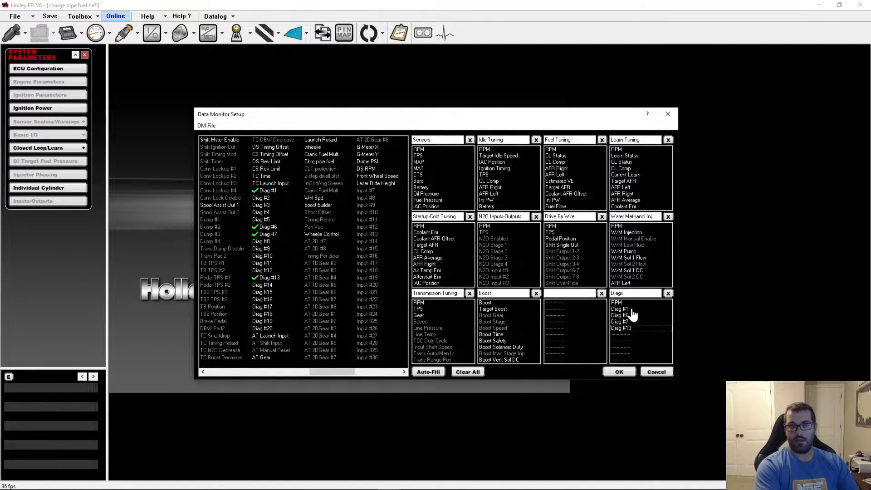
click(616, 371)
Save the monitor configuration and switch the monitor panel to the Diags readings
click(459, 263)
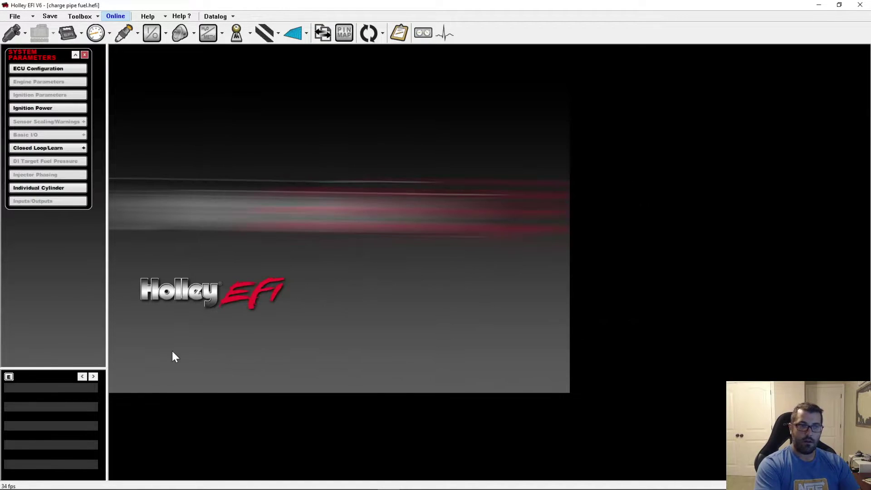
click(81, 376)
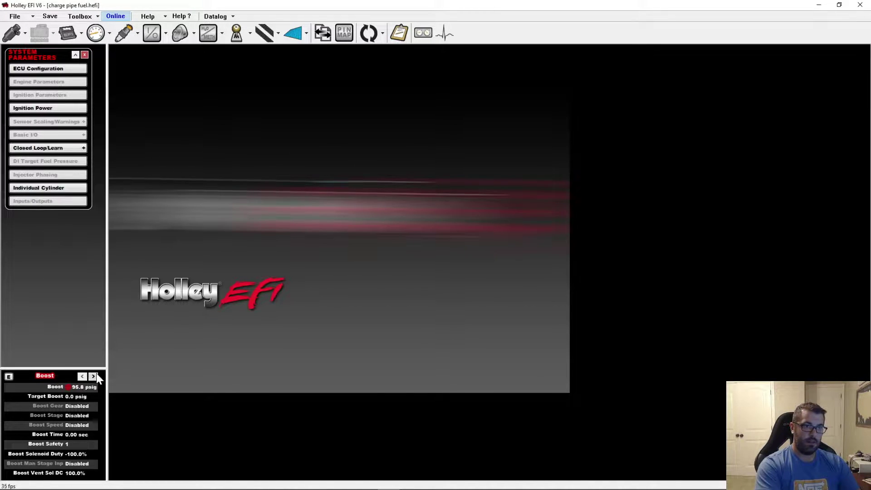
click(94, 376)
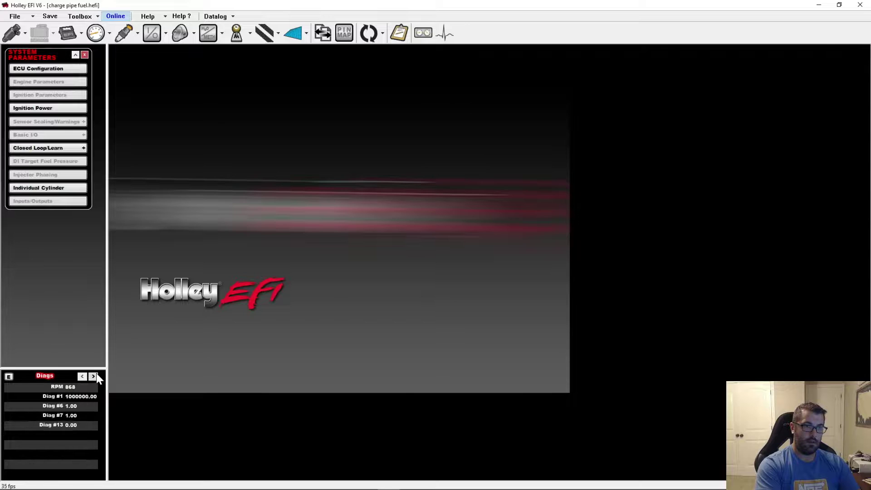
Bring up Help > Contents in a maximized help window
click(147, 16)
click(171, 27)
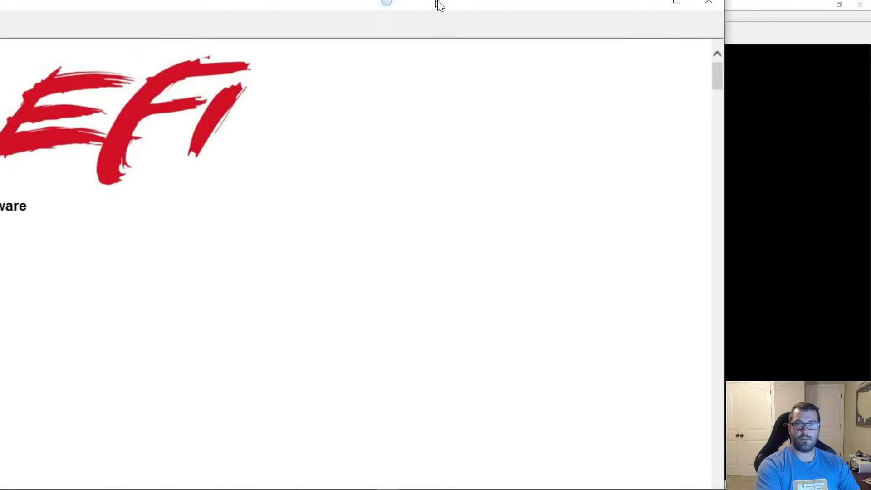
double_click(435, 4)
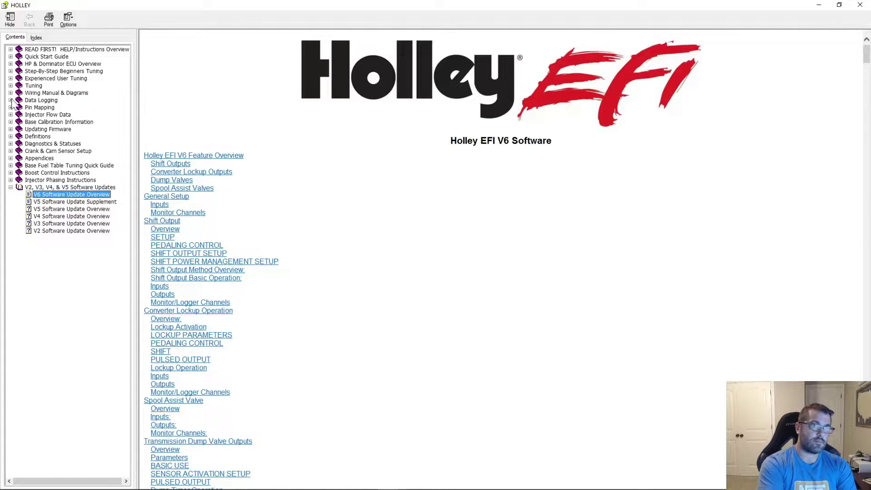
Expand Diagnostics & Statuses and settle on the Cam and Crank Sensor Diagnostics page after glancing at System Log Diagnostics
click(11, 144)
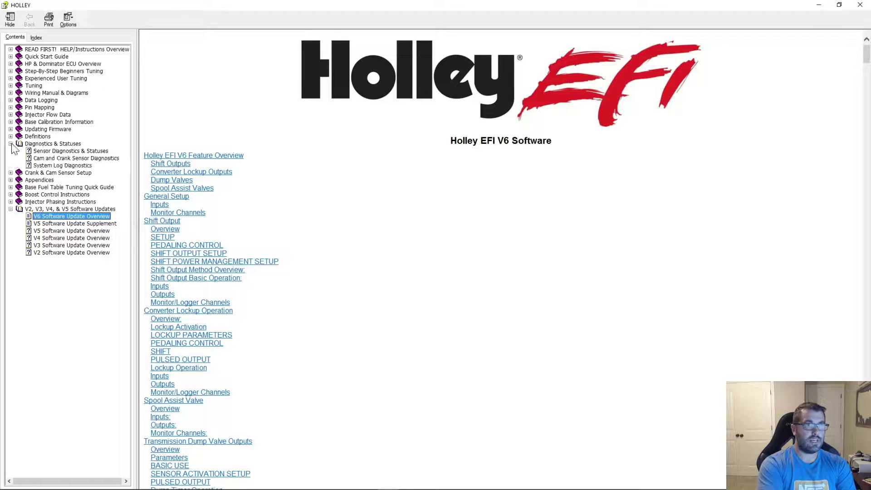
click(55, 158)
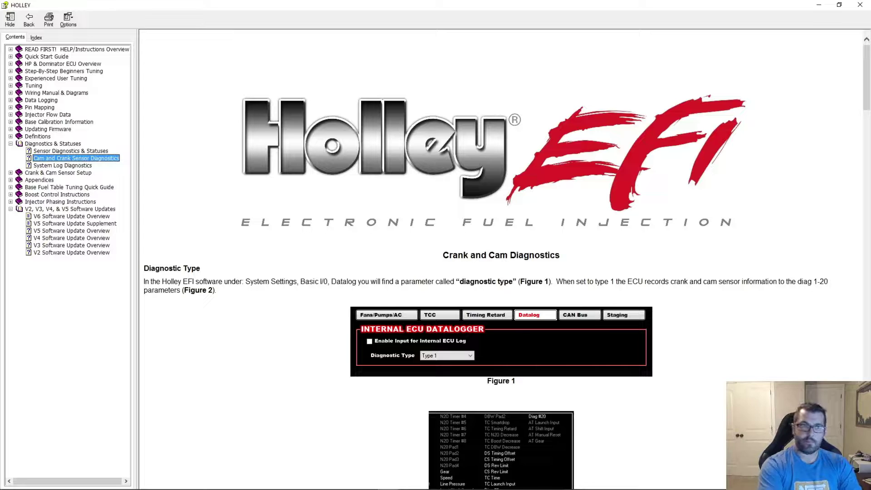
click(59, 165)
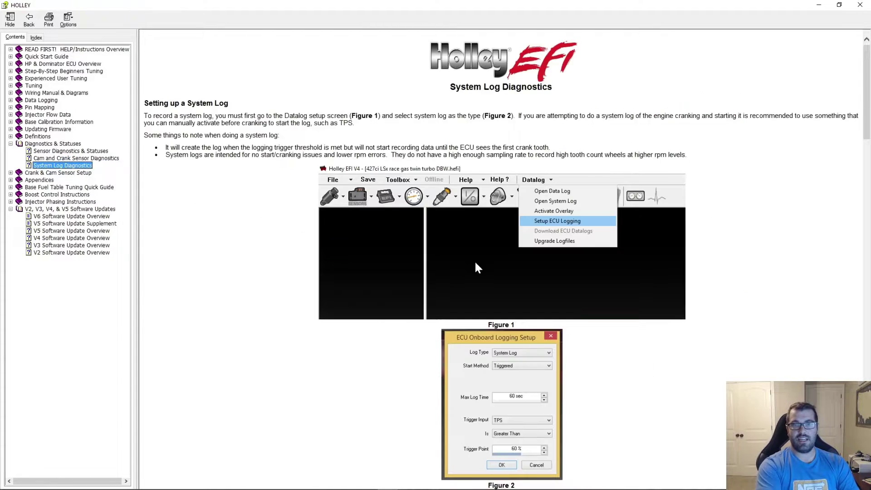
scroll(475, 258, down, 3)
scroll(476, 251, up, 3)
click(102, 159)
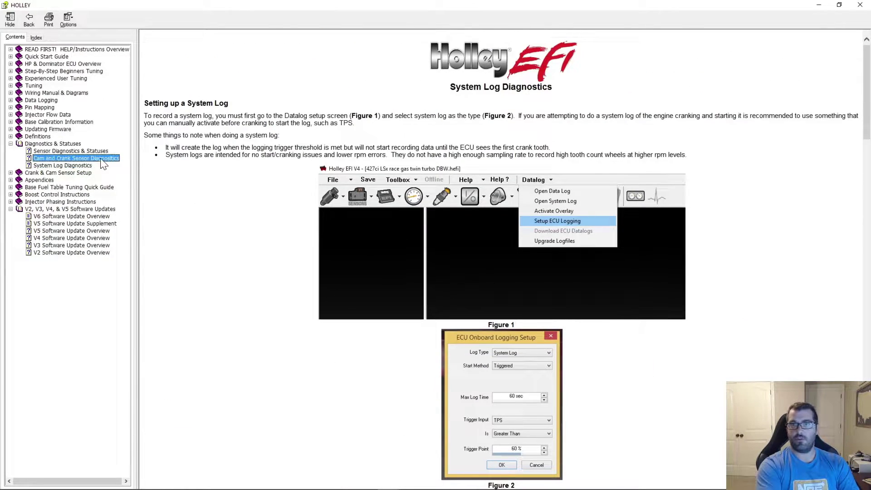
click(375, 236)
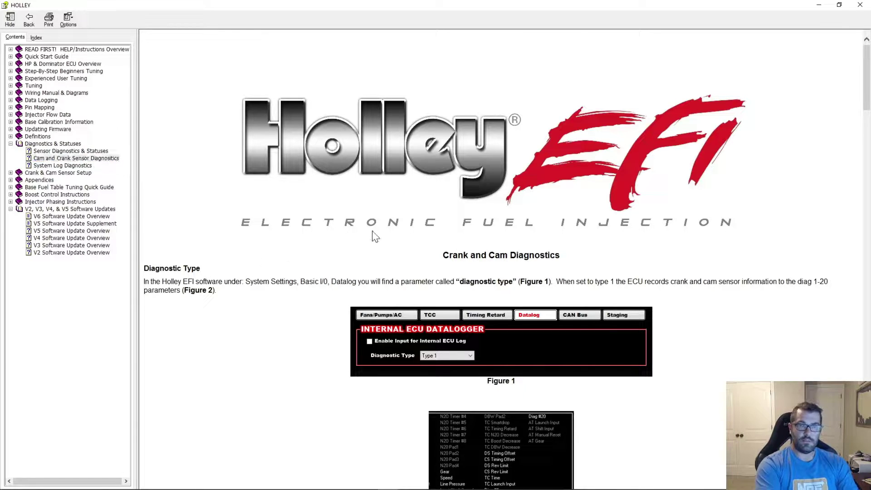
Scroll past Figures 1 and 2 to the DIAG #1 (Diag Type) section and Figure 3
scroll(401, 306, down, 4)
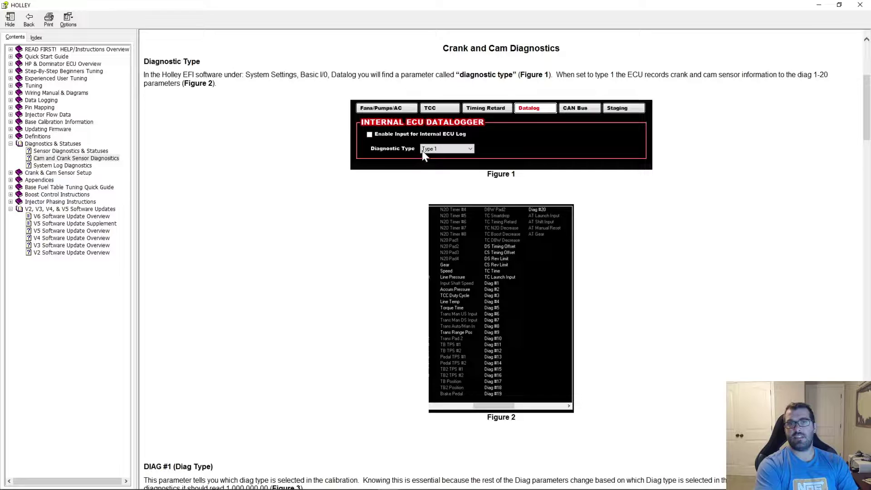
scroll(442, 160, down, 2)
scroll(444, 171, up, 1)
scroll(476, 272, down, 1)
scroll(505, 379, down, 3)
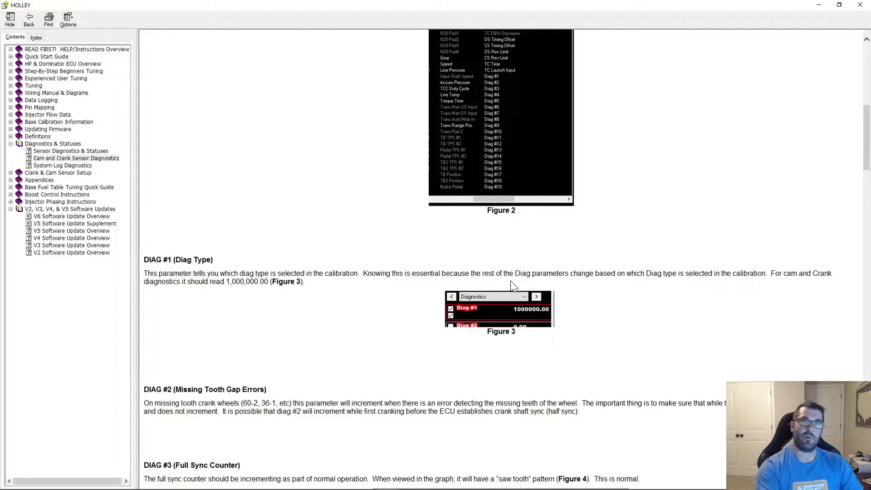
Scroll through Diag #2–#5 to the Diag #6 Crank Error Counter, Figure 6 and Diag #7 Cam Early Counter
scroll(428, 247, down, 3)
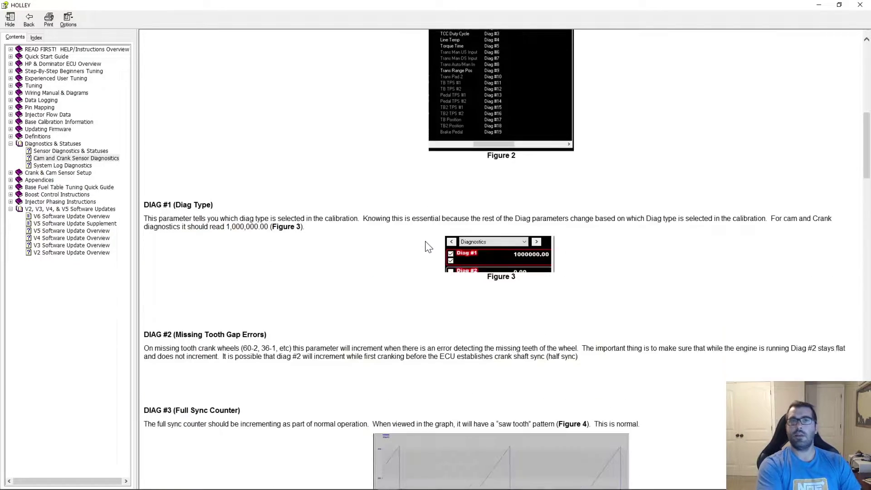
scroll(429, 247, down, 10)
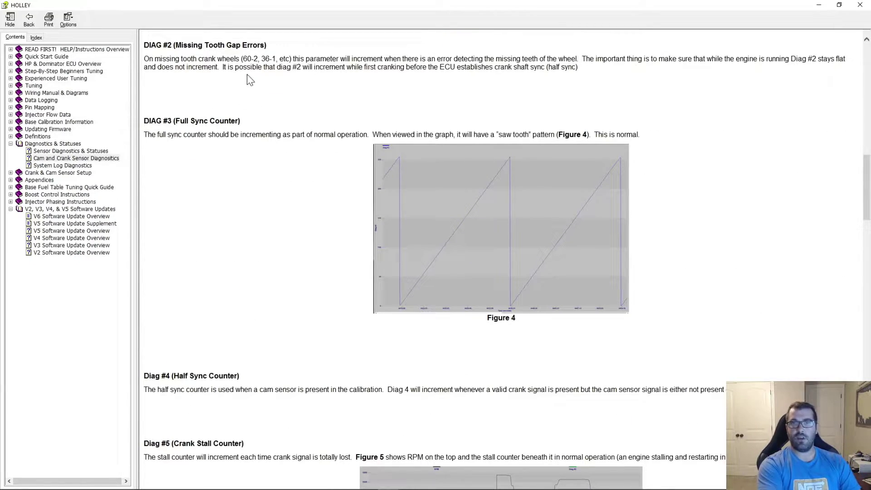
scroll(247, 181, down, 6)
scroll(247, 280, down, 3)
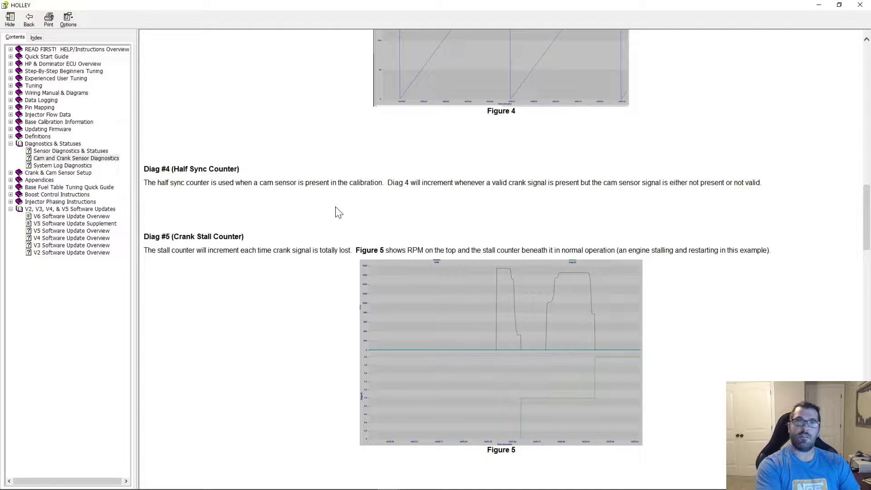
scroll(343, 207, down, 3)
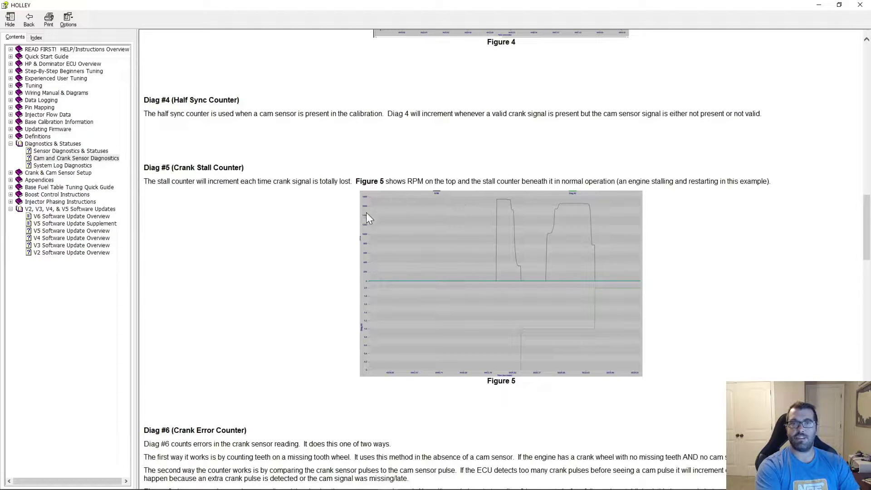
scroll(367, 214, down, 15)
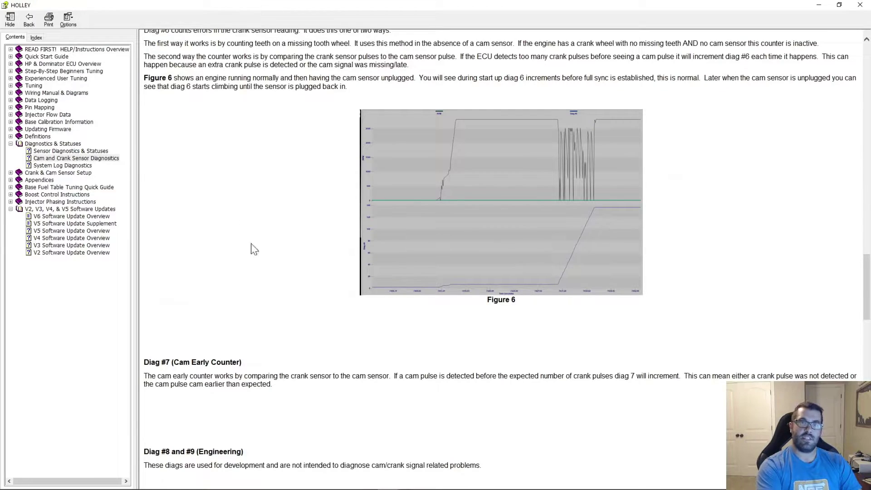
scroll(255, 251, up, 3)
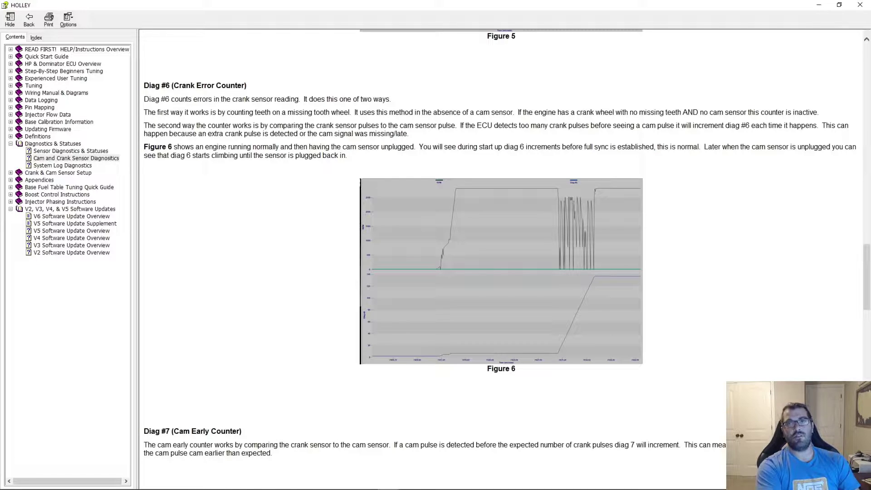
scroll(218, 98, down, 3)
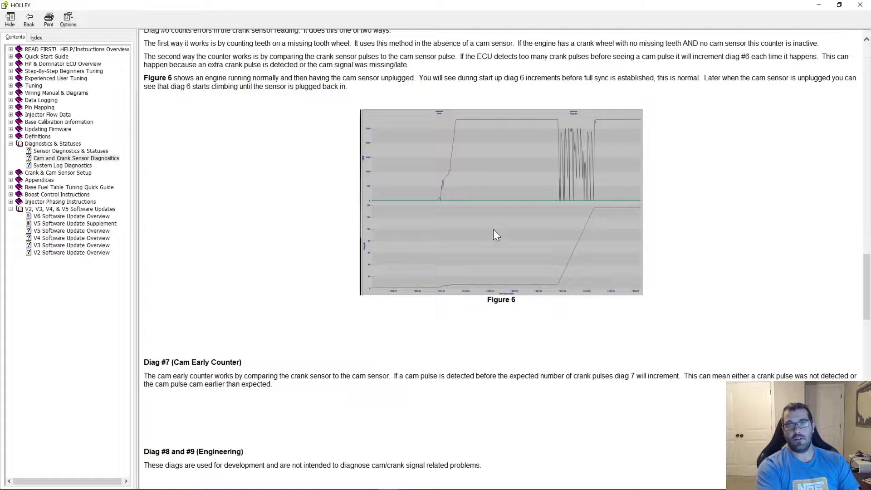
Scroll back and forth through Diag #10–#12, ending on Diag #10 (System Type) and its ignition config values
scroll(309, 229, down, 6)
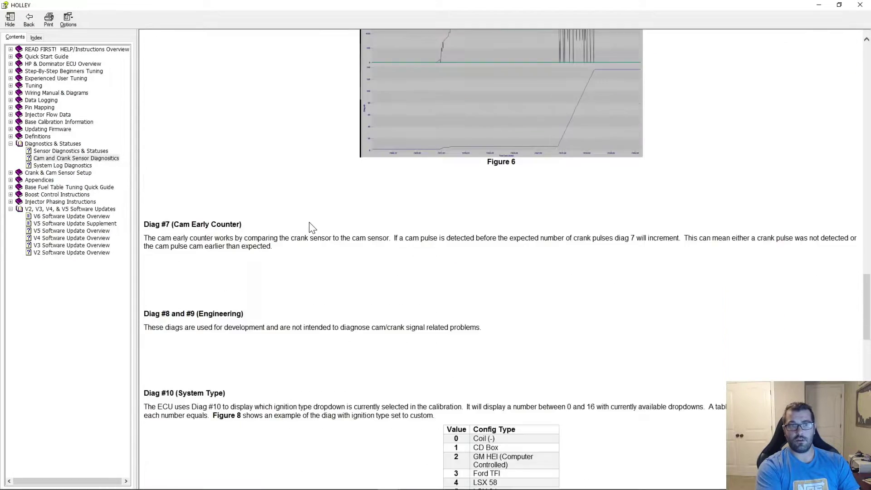
scroll(213, 214, down, 14)
scroll(214, 141, up, 8)
scroll(188, 147, up, 3)
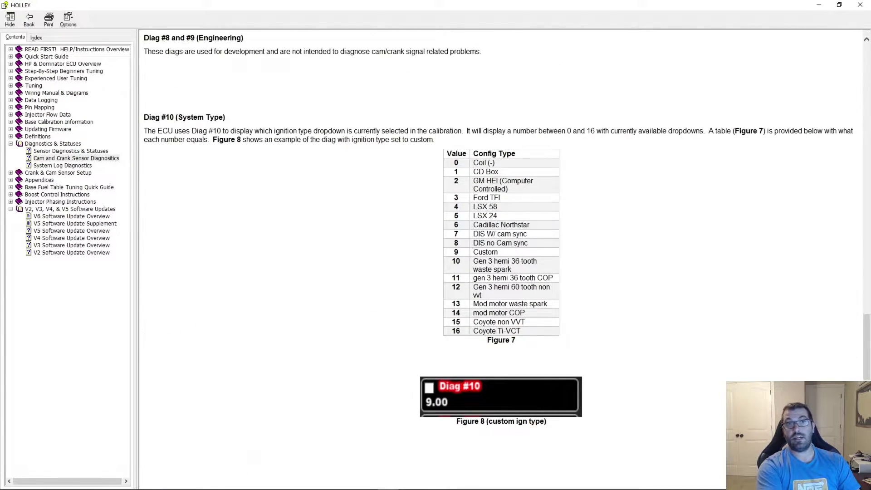
scroll(209, 250, down, 5)
scroll(209, 250, down, 10)
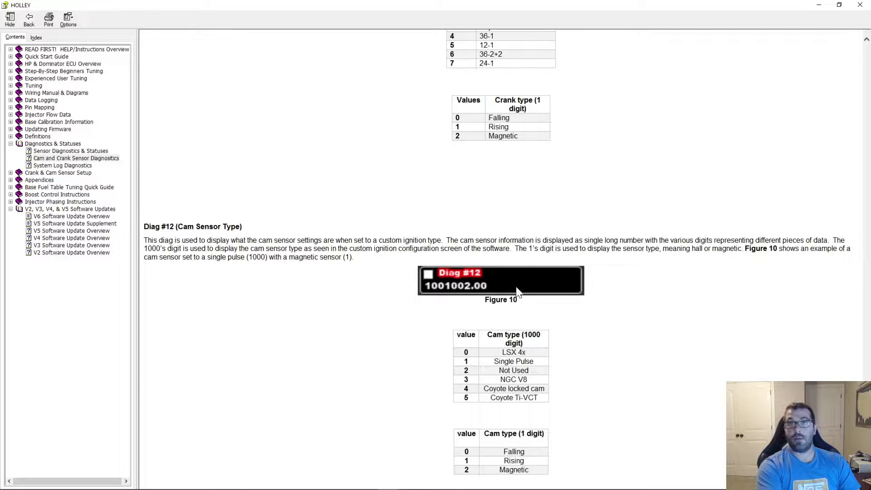
scroll(517, 292, up, 10)
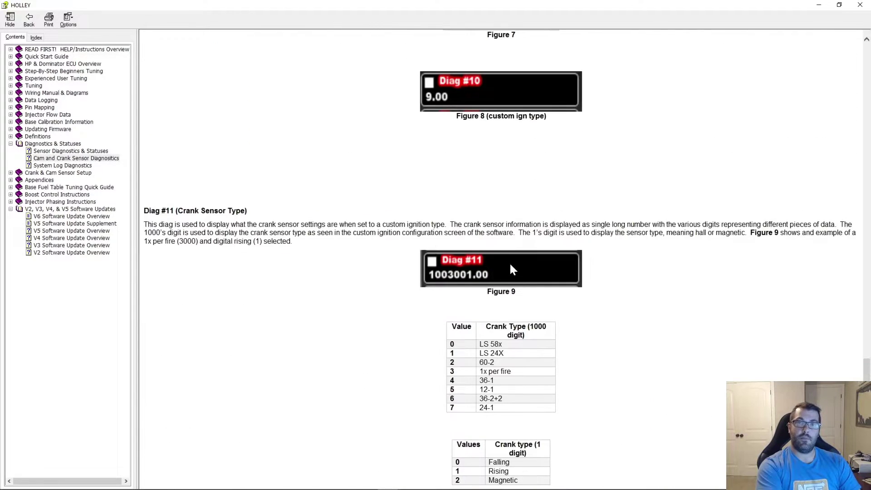
scroll(373, 216, up, 9)
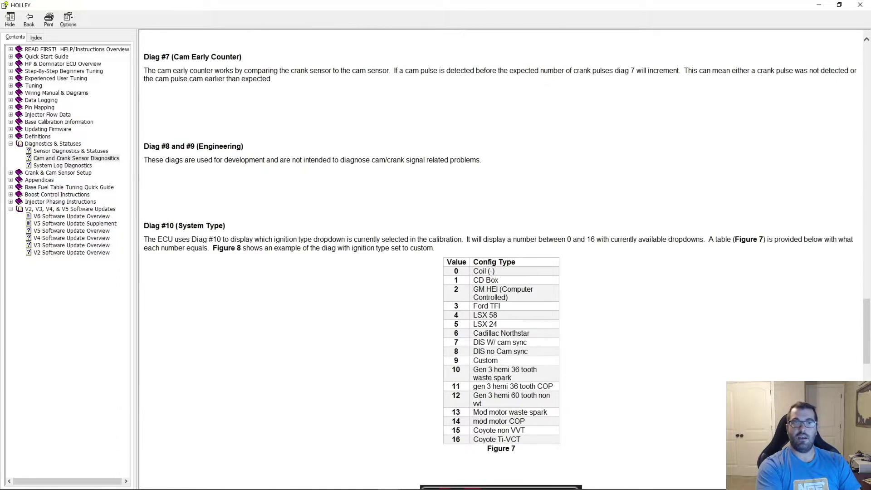
scroll(415, 205, down, 3)
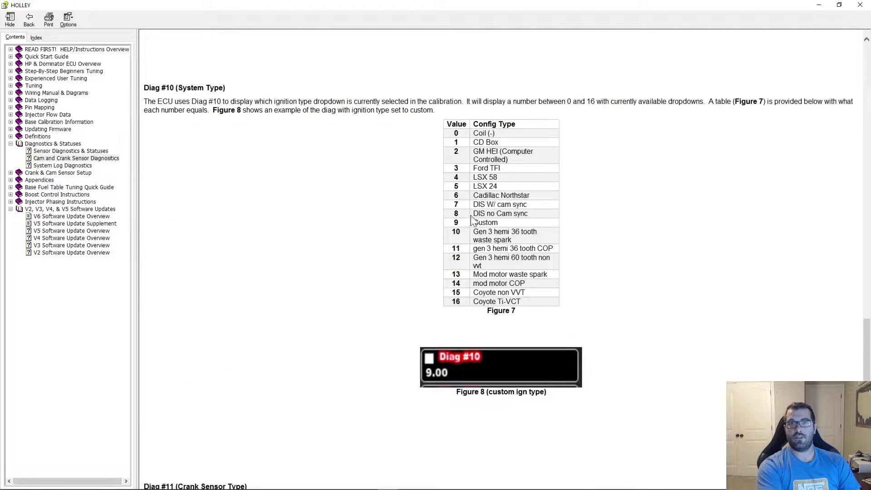
Confirm the Ignition Parameters ignition type is still CUSTOM, then return to the Diag #10 help page
click(818, 5)
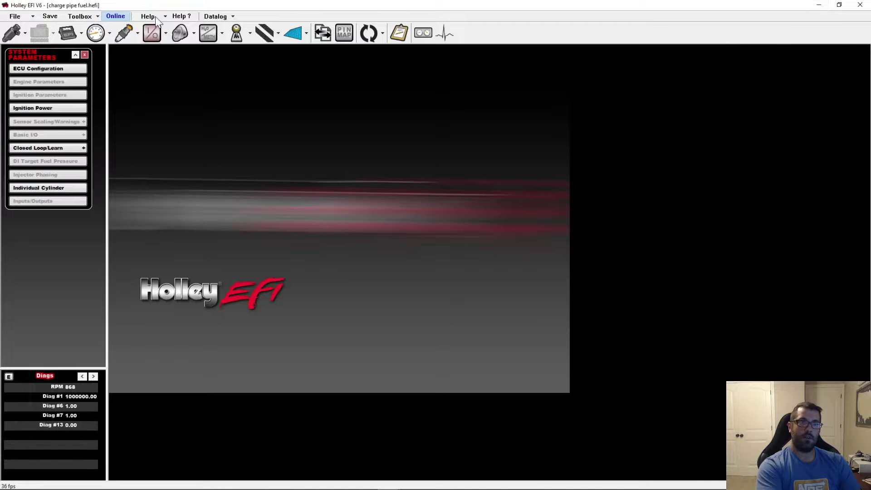
click(37, 94)
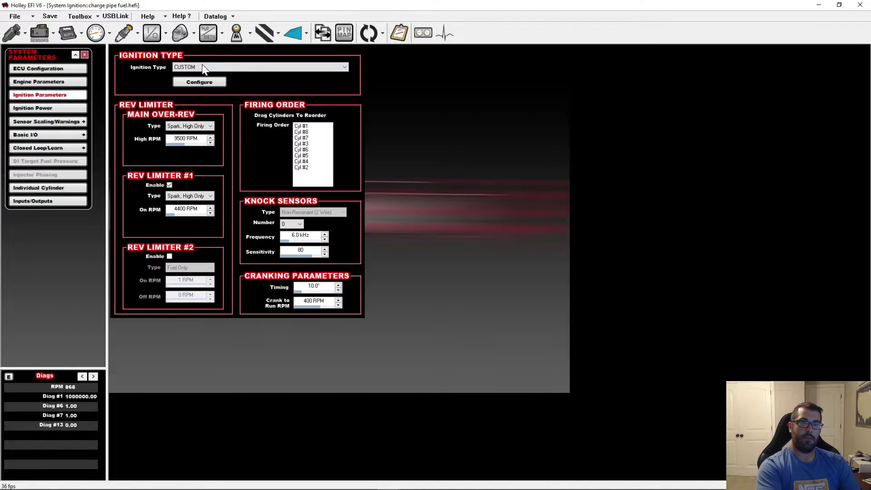
click(204, 67)
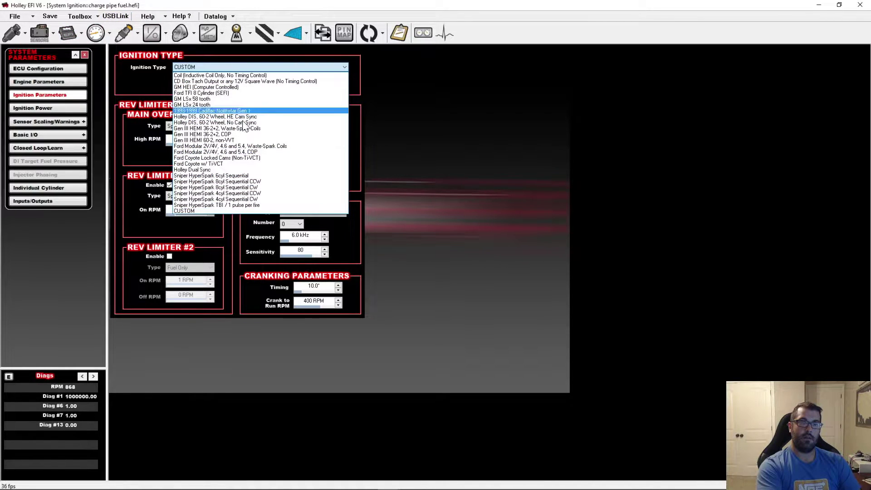
click(492, 121)
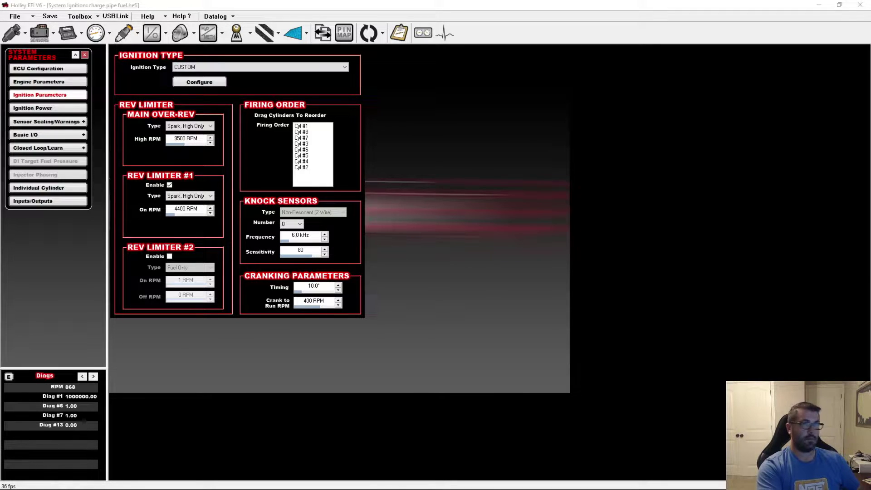
key(alt+Tab)
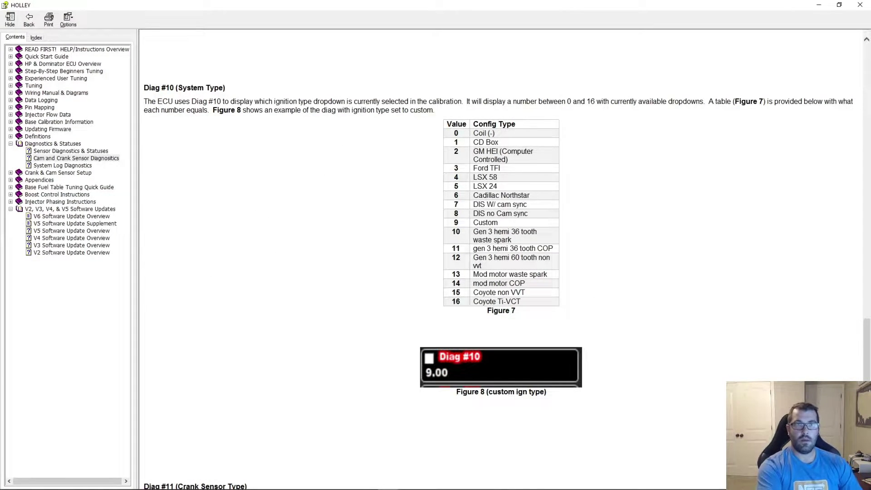
Review the Diag #11 crank and Diag #12 cam sensor type tables, then close the help window
scroll(242, 258, down, 15)
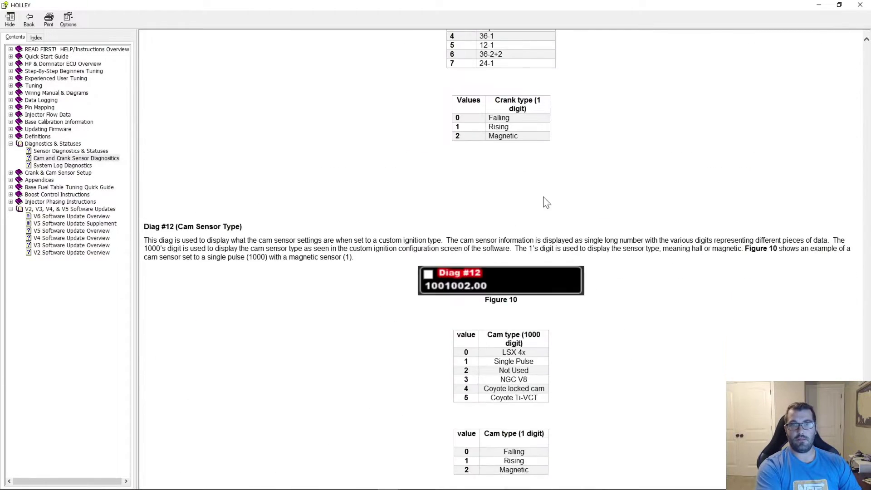
scroll(503, 305, up, 9)
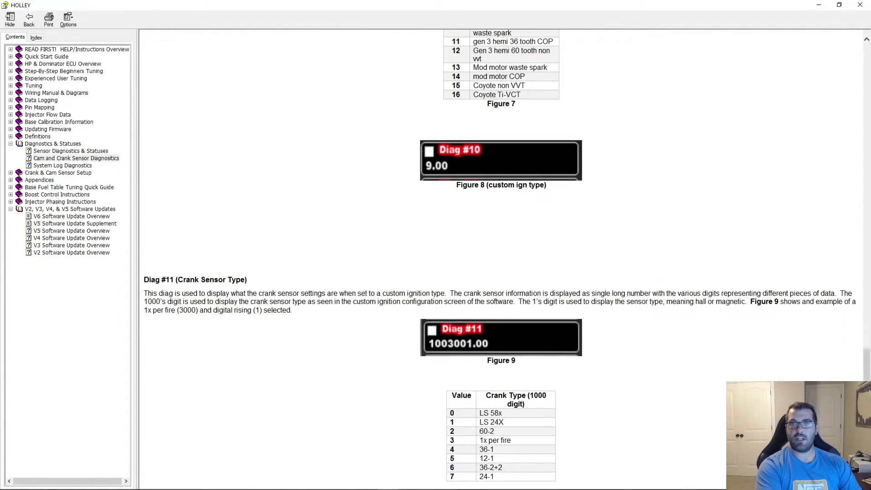
scroll(508, 278, up, 3)
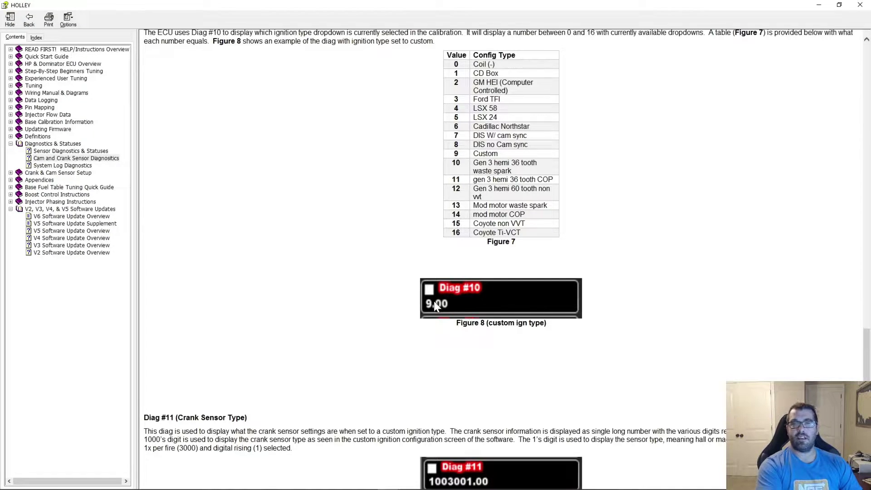
scroll(432, 299, down, 13)
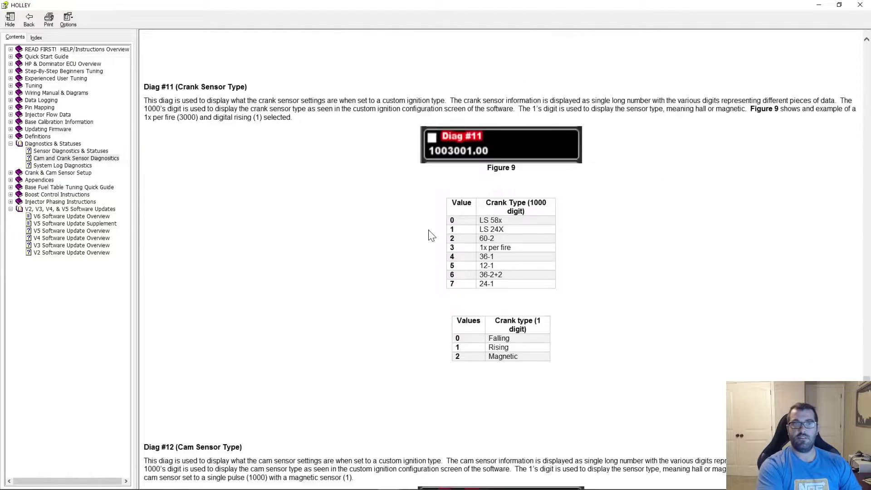
scroll(437, 295, up, 6)
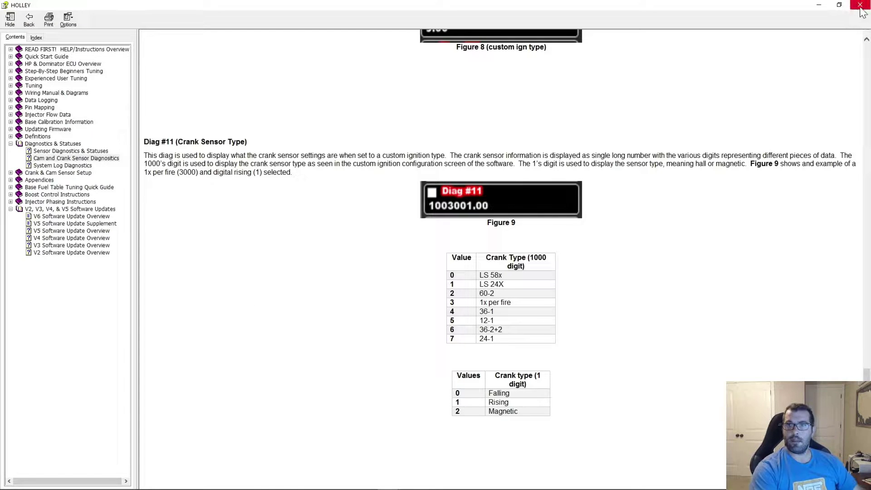
scroll(396, 251, down, 5)
scroll(234, 376, down, 1)
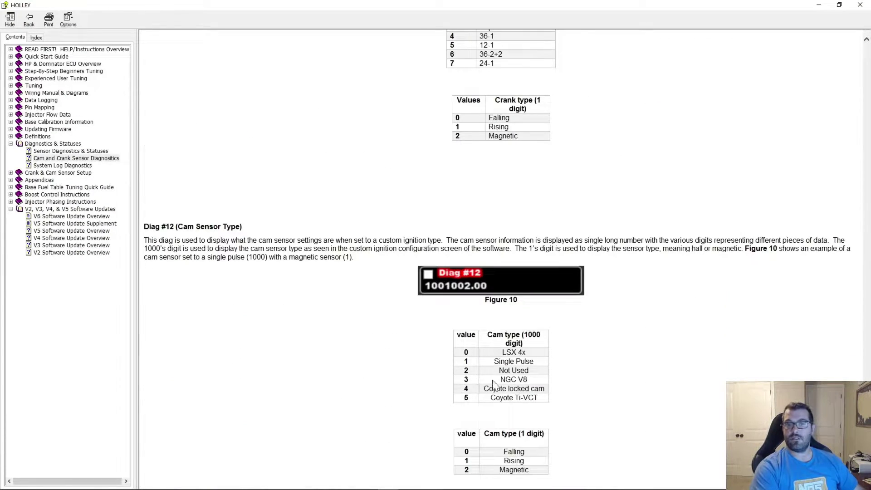
click(860, 11)
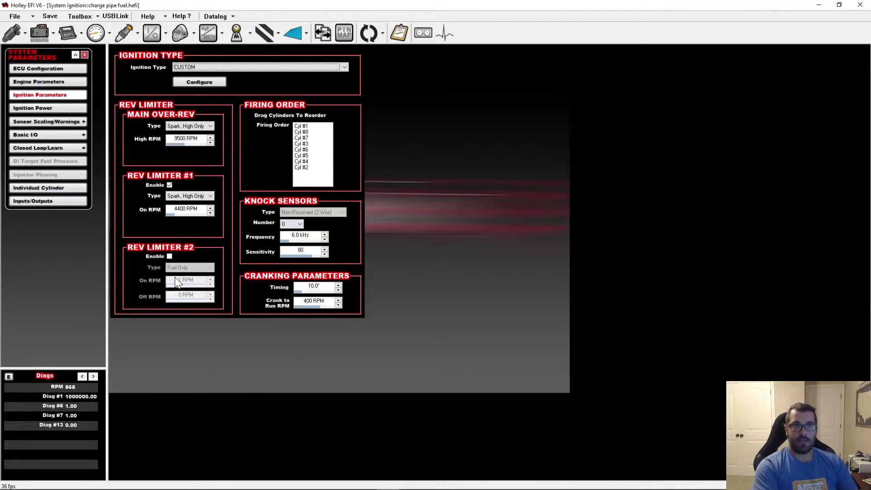
Sync with the ECU over USBLink and go online once every config passes
click(119, 17)
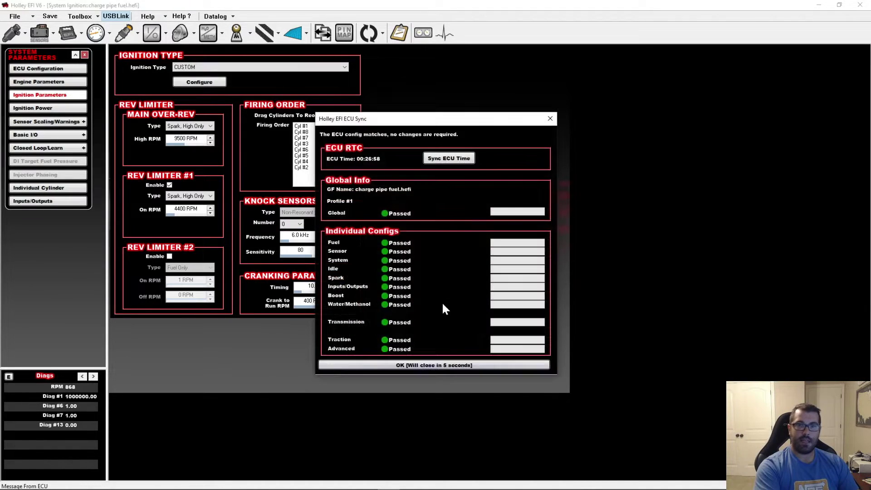
click(419, 366)
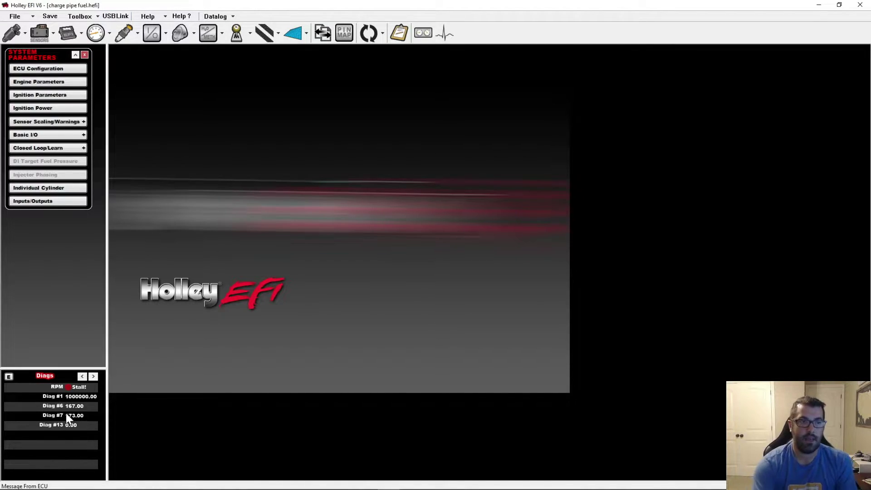
Resync with the ECU over USBLink and go online again
click(115, 16)
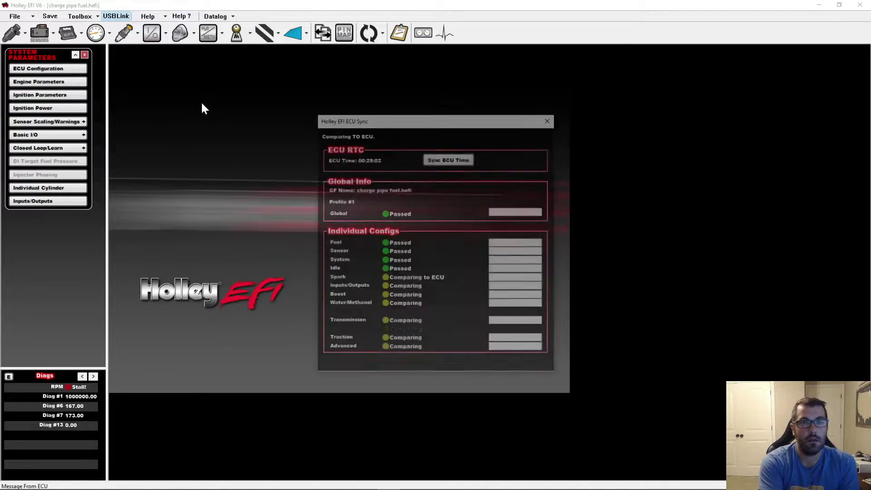
click(531, 367)
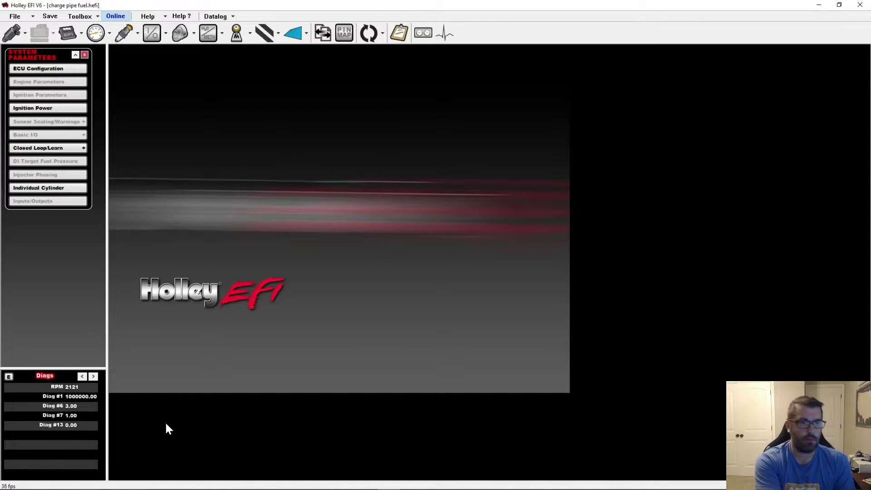
mouse_move(174, 489)
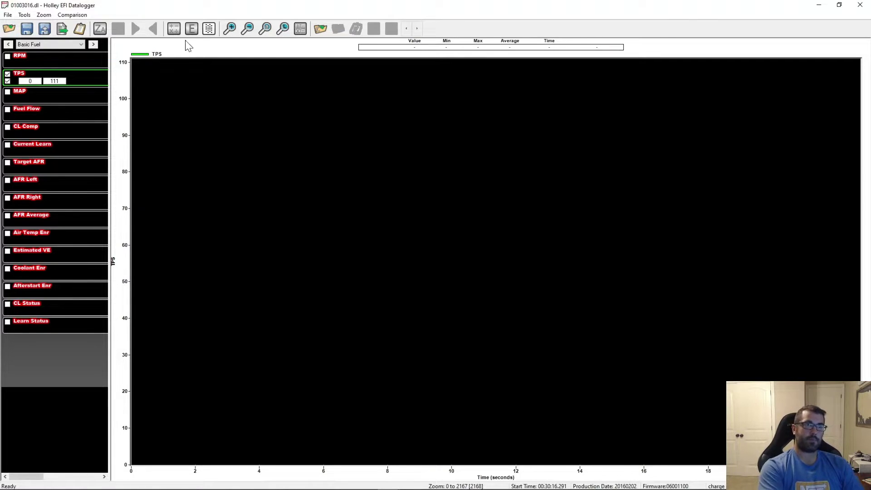
Rename the Nitrous graph view to 'Diags' and add RPM to it
click(57, 46)
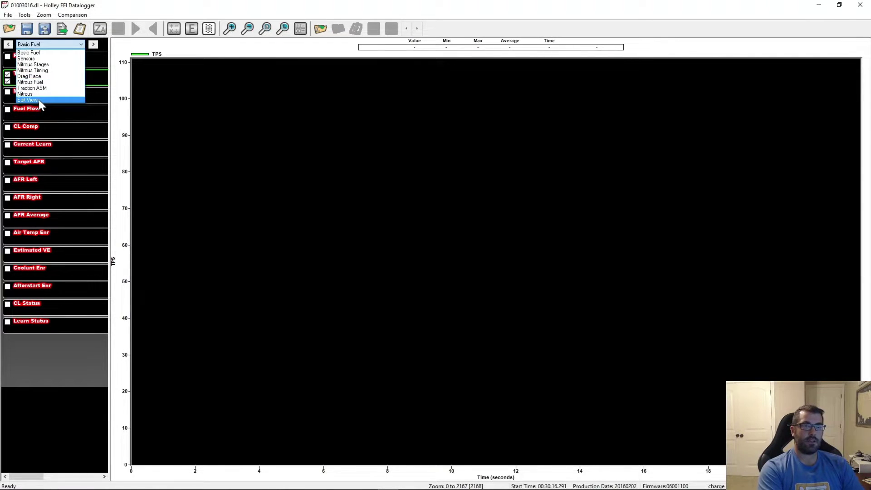
click(39, 99)
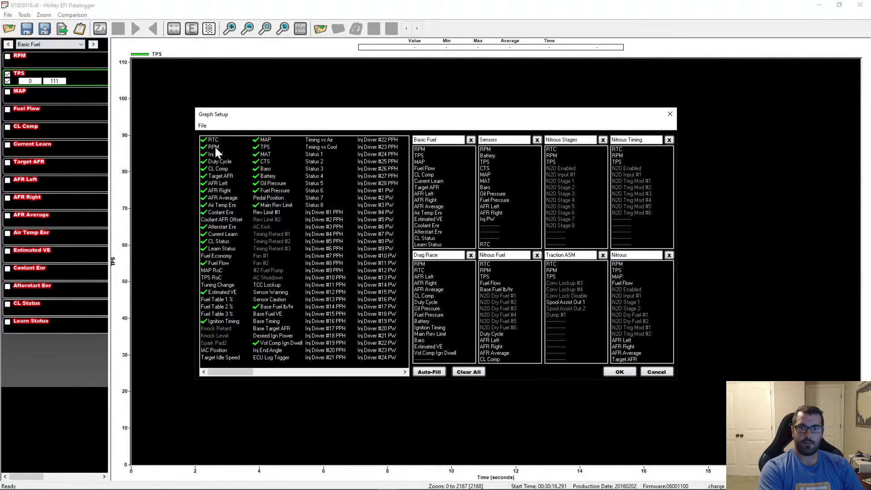
click(669, 254)
text(Diag)
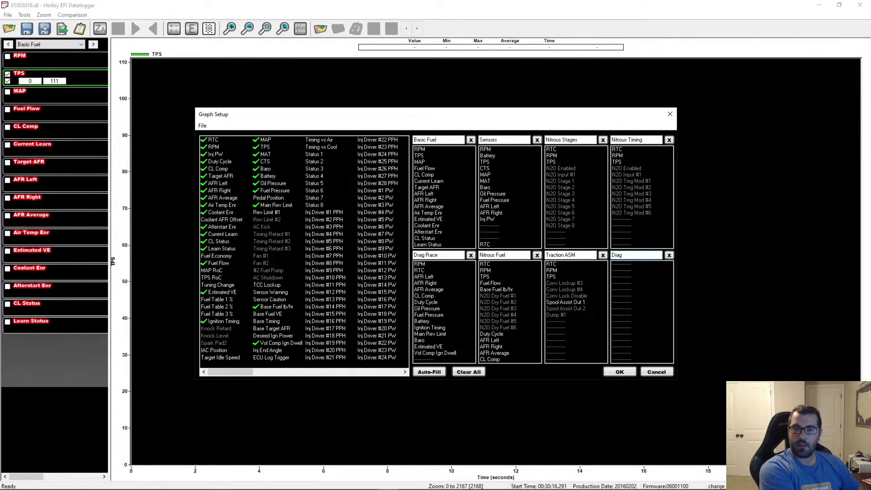
text(s)
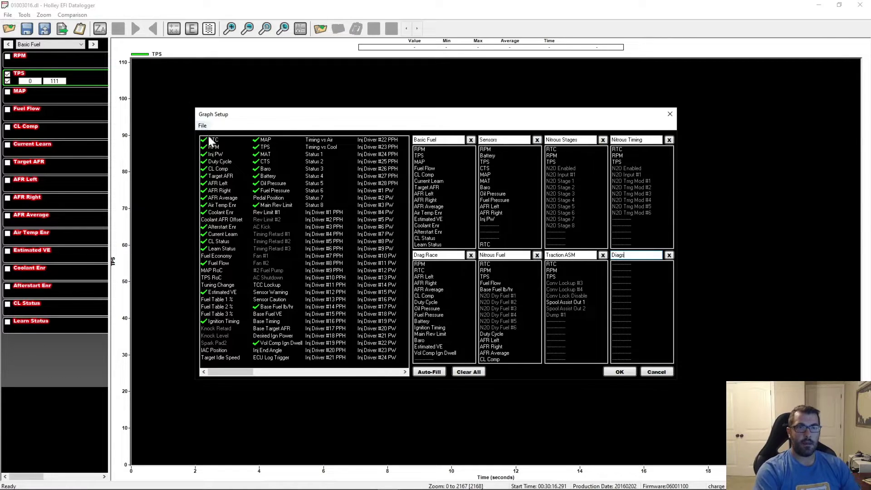
drag(216, 150, 630, 264)
Add Diag #1, Diag #6 and Diag #7 to the Diags view
scroll(279, 255, right, 6)
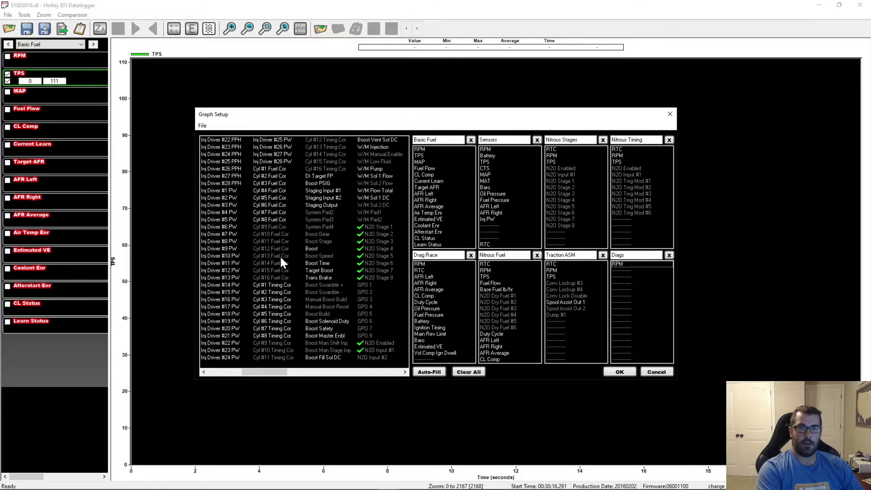
scroll(382, 236, right, 3)
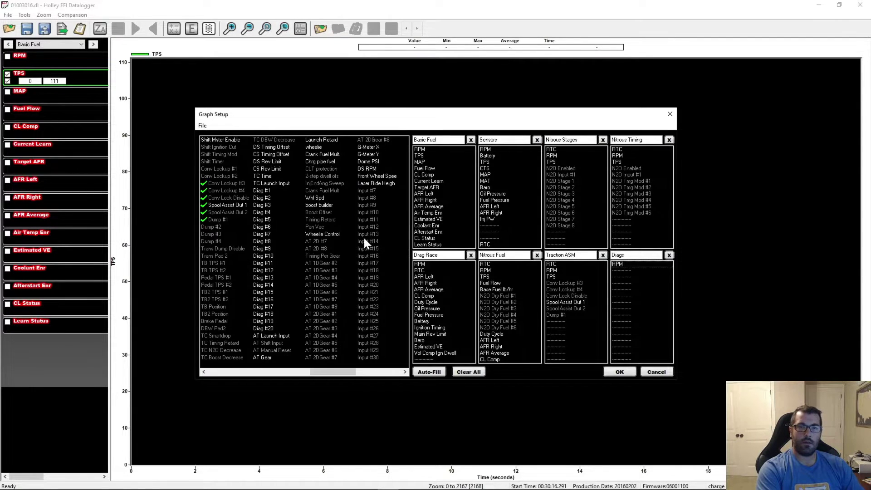
scroll(344, 233, left, 3)
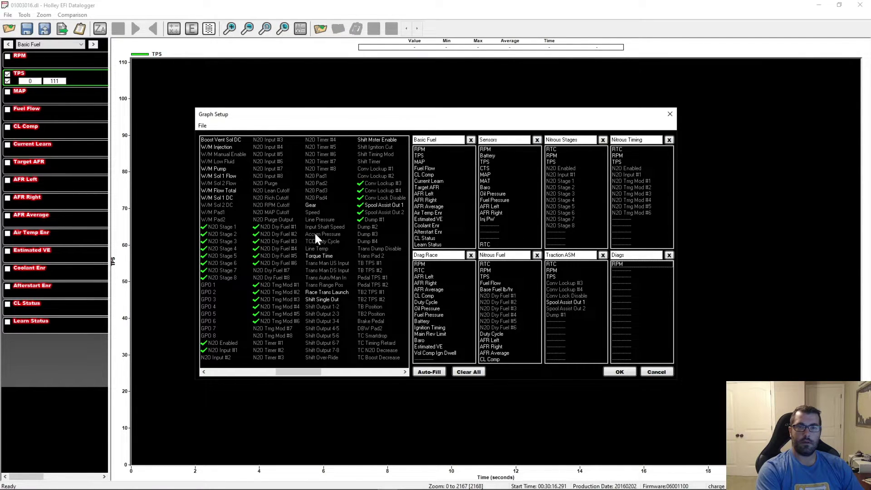
scroll(315, 234, right, 3)
click(265, 191)
double_click(264, 193)
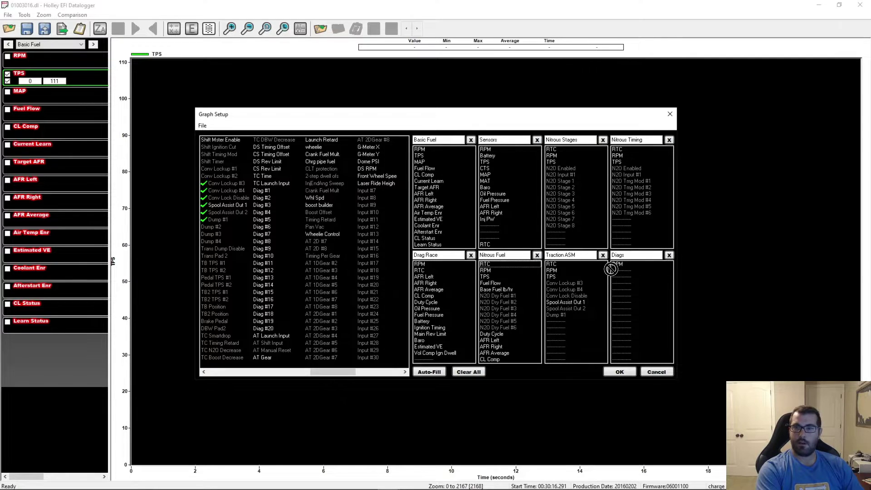
double_click(266, 228)
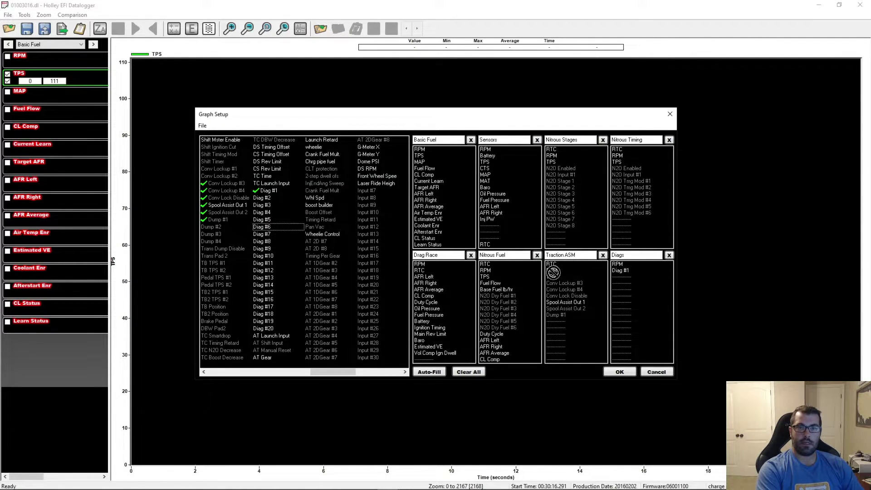
double_click(266, 234)
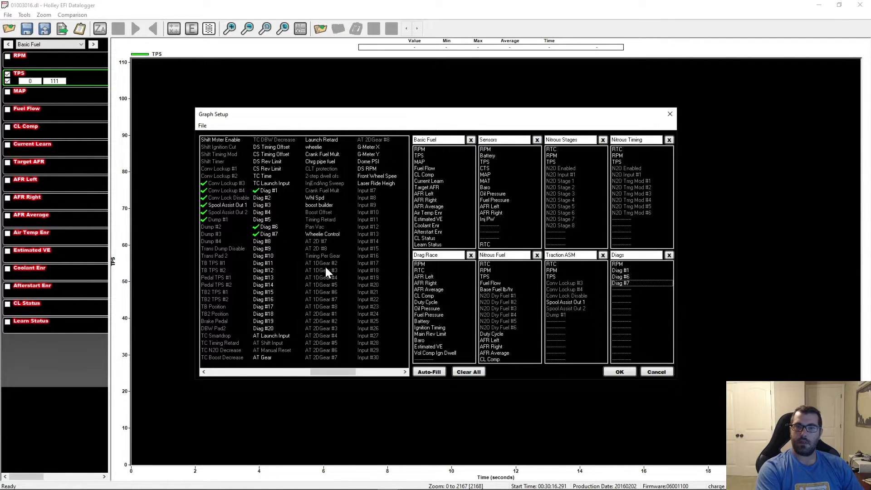
Add Main Rev Limit to Diags, then apply and save the graph setup
scroll(324, 265, left, 6)
scroll(358, 267, left, 4)
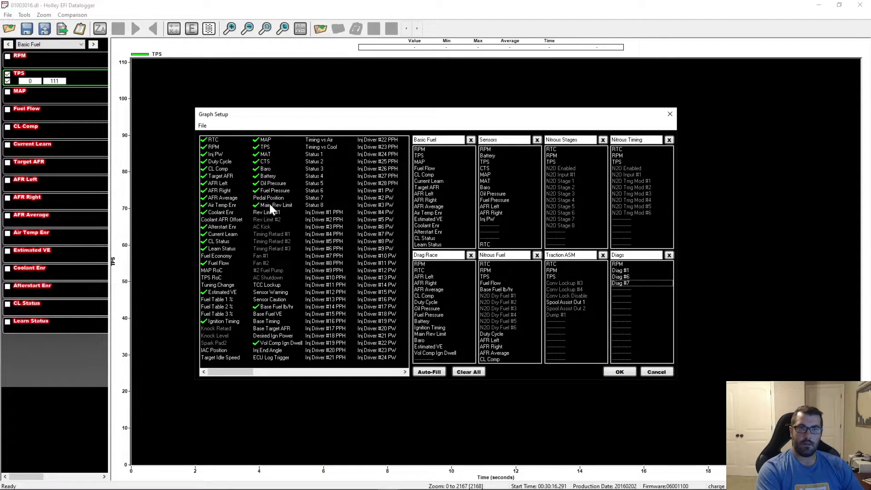
double_click(271, 206)
click(613, 373)
click(443, 264)
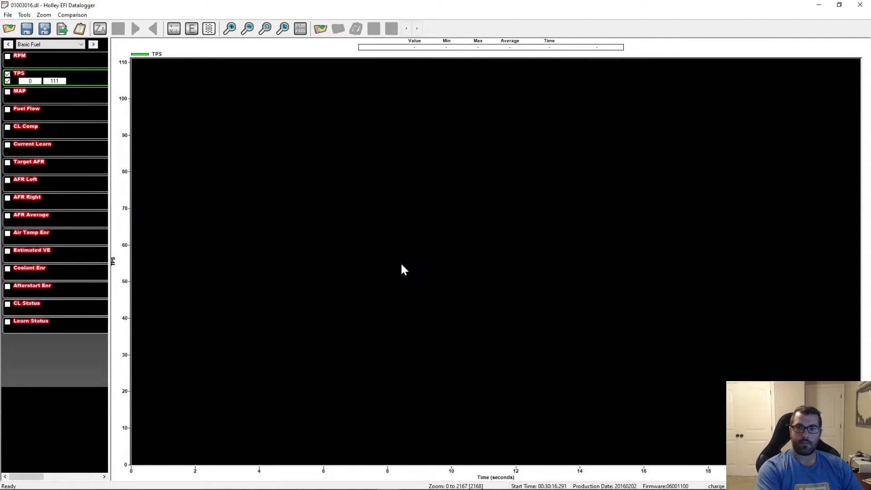
Switch to the Diags group and hide the Main Rev Limit, Diag #7, #6 and #1 traces
click(8, 44)
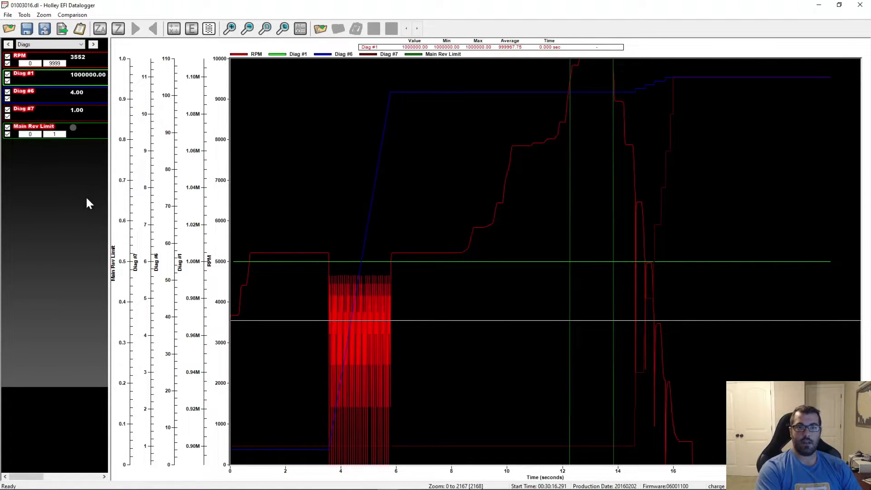
click(8, 127)
click(7, 109)
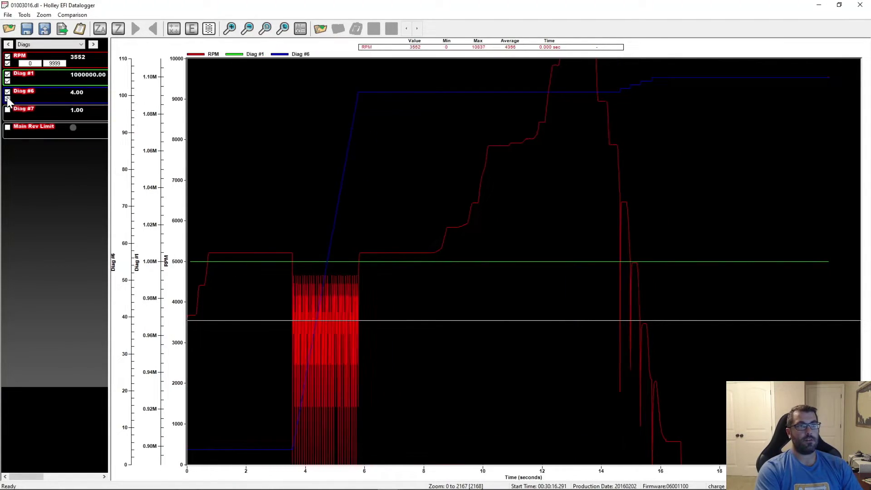
click(7, 92)
click(7, 74)
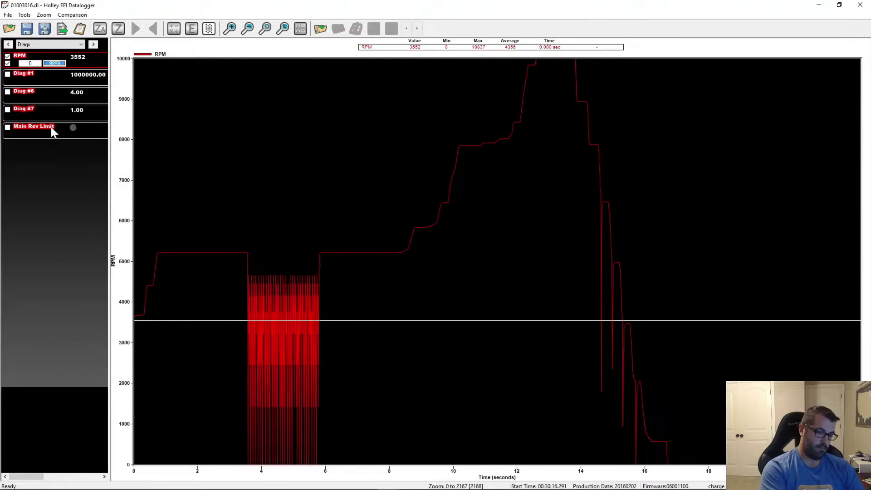
Try RPM axis maximums of 10500 and then 10750, checking the RPM peak
text(10500)
key(Return)
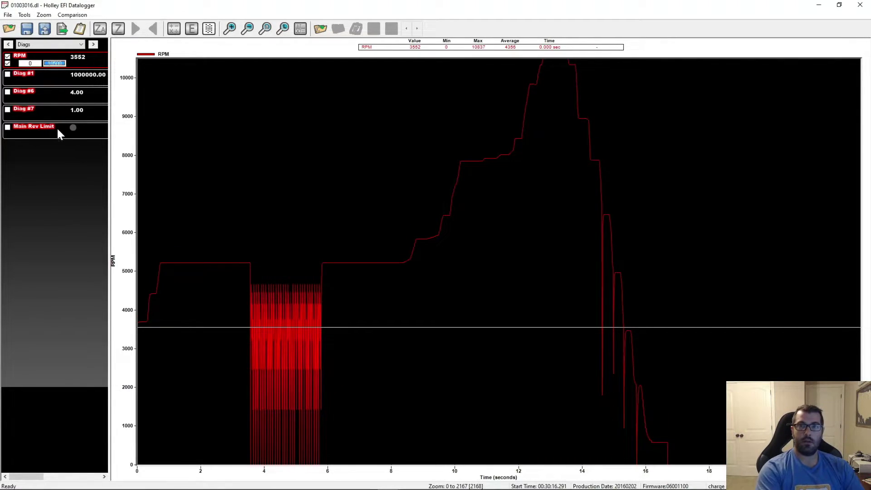
click(552, 91)
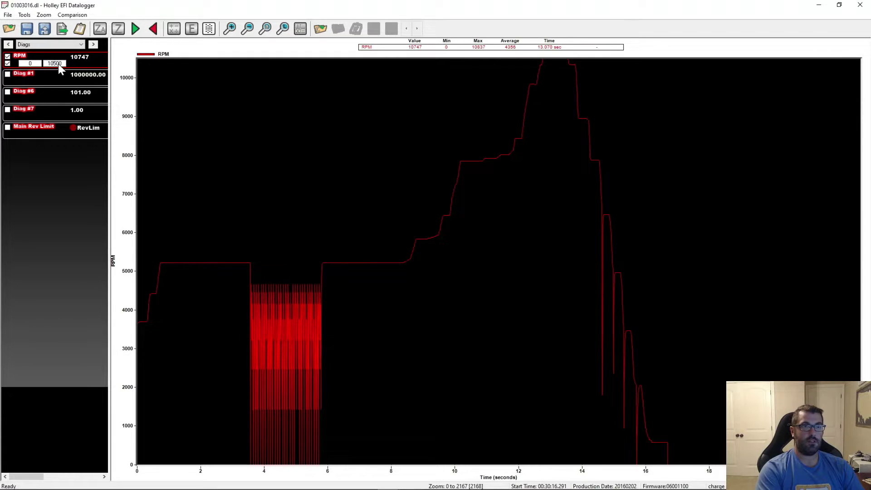
text(10750)
key(Return)
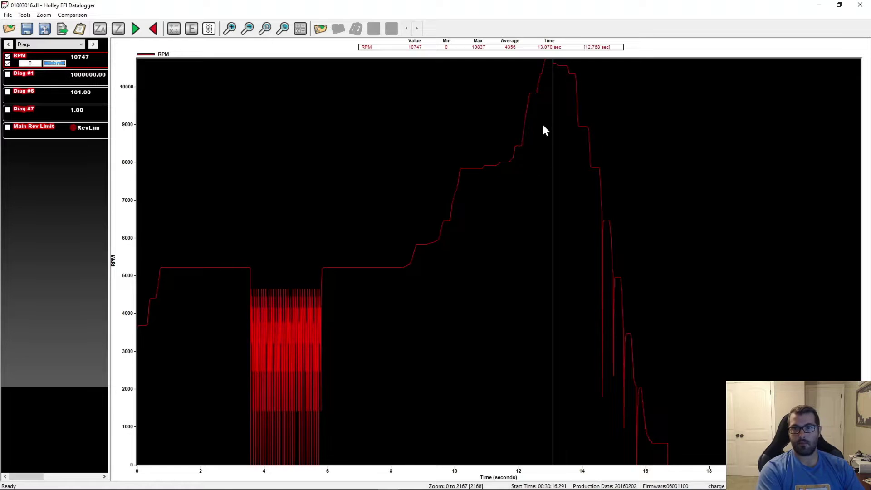
click(551, 80)
Set the RPM axis maximum to 11000 and read RPM at about 8.5 s
click(549, 67)
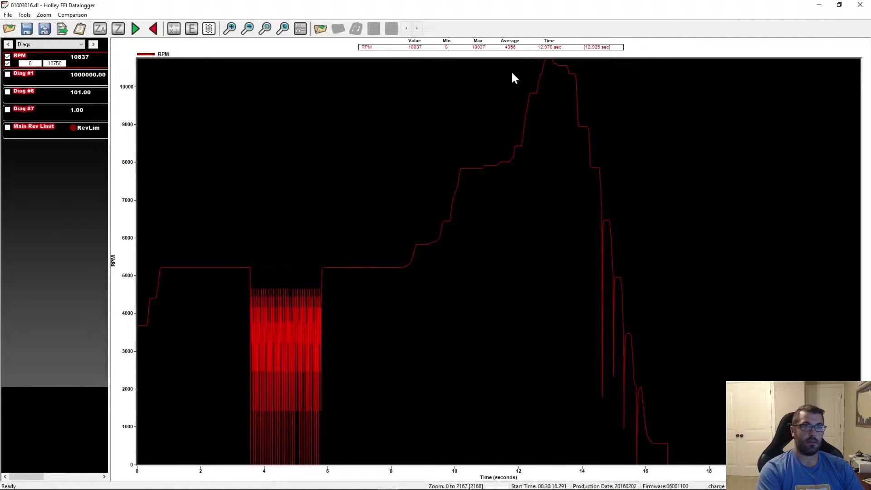
double_click(56, 63)
text(11000)
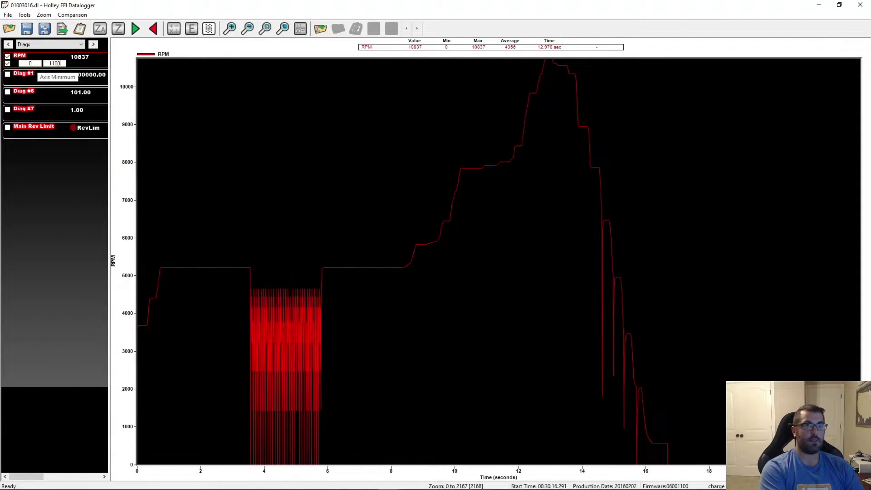
key(Return)
click(407, 288)
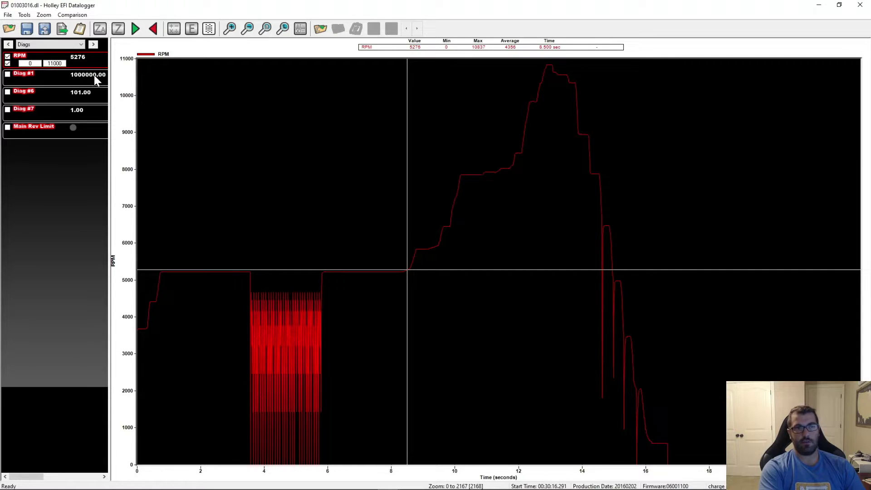
Show the Diag #6 trace and read values at the start and end of the log
click(7, 92)
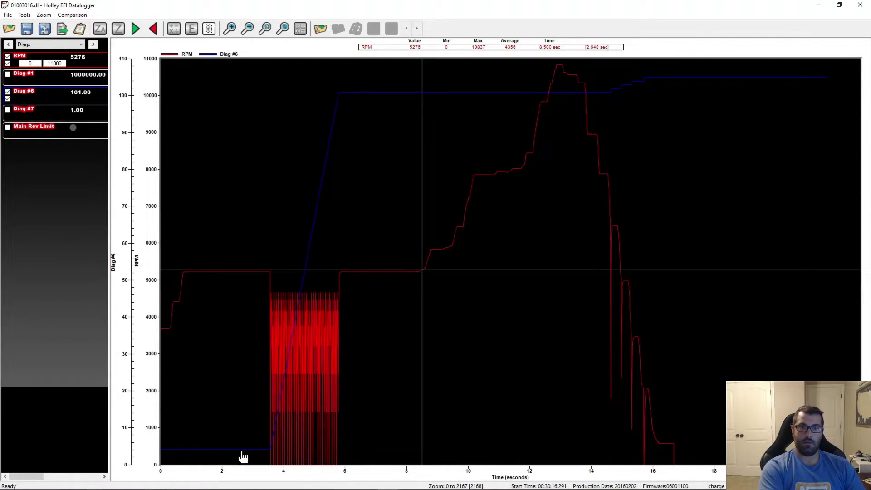
drag(215, 450, 259, 452)
click(433, 272)
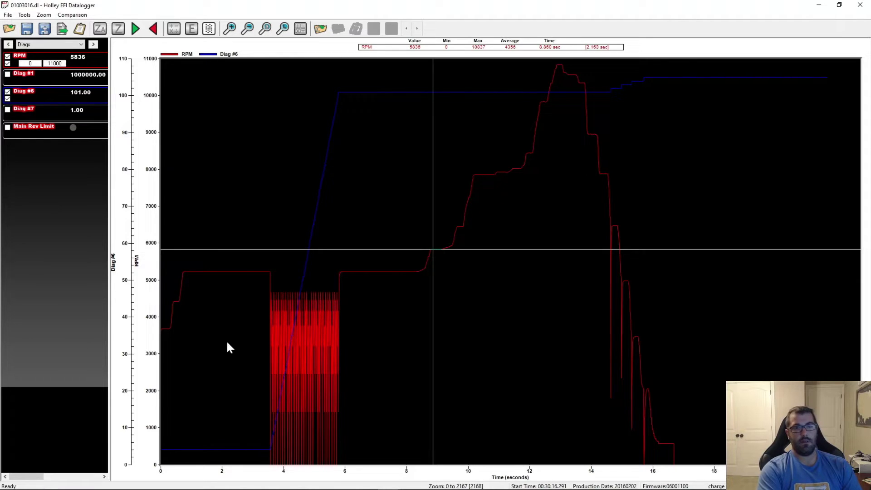
click(169, 346)
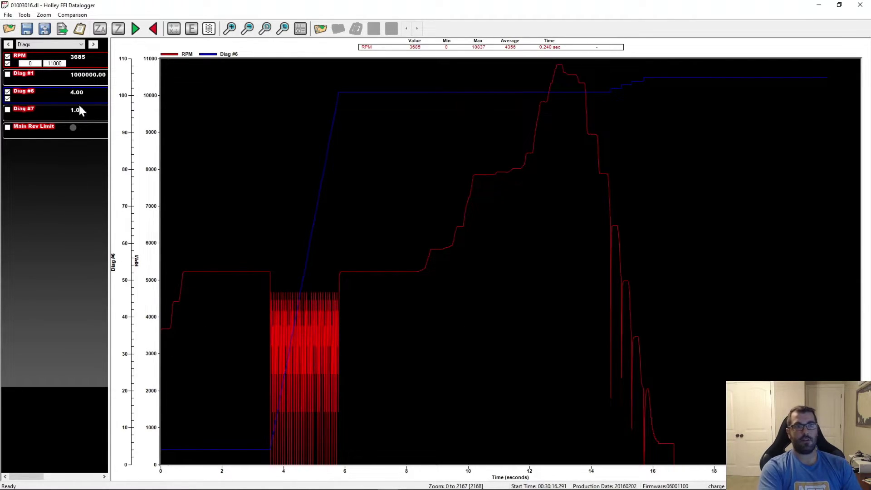
click(820, 224)
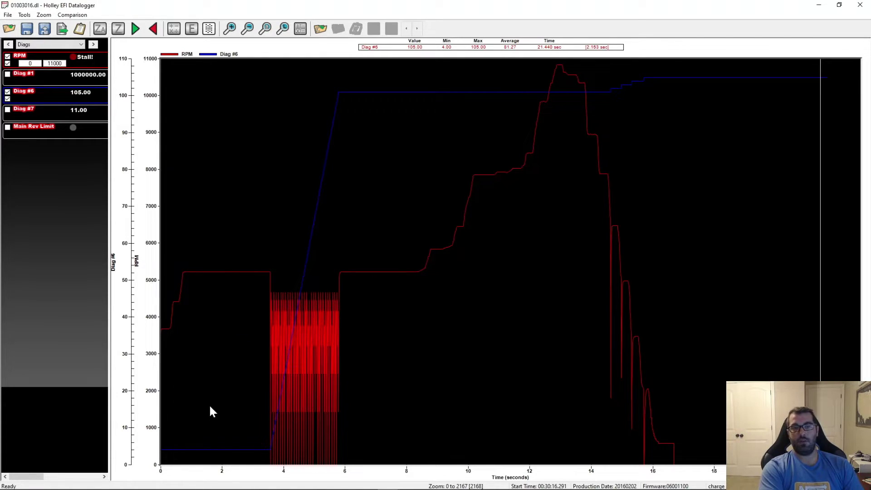
Read values around 3.2–3.3 s, just before the erratic section, and at about 7.4 s
click(168, 437)
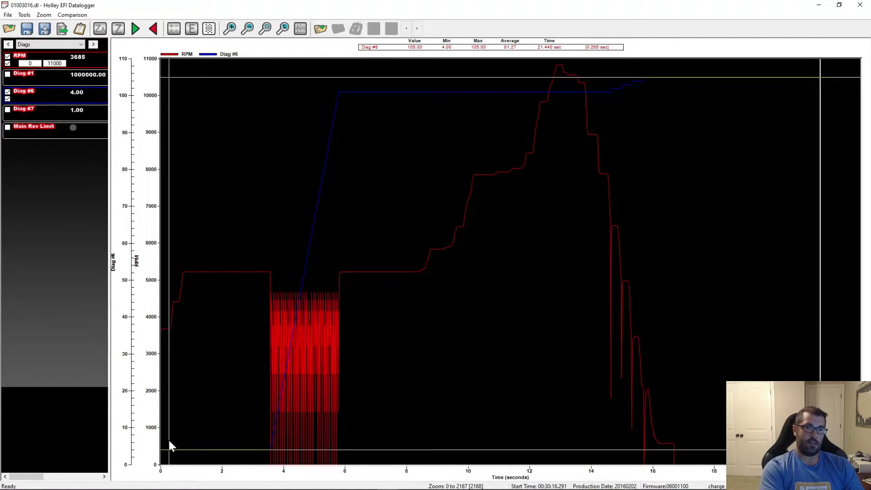
click(262, 415)
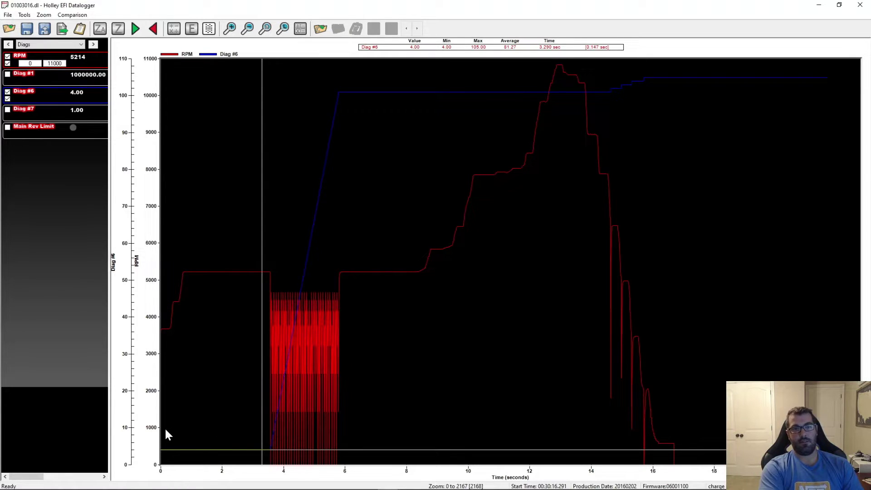
click(165, 433)
click(258, 403)
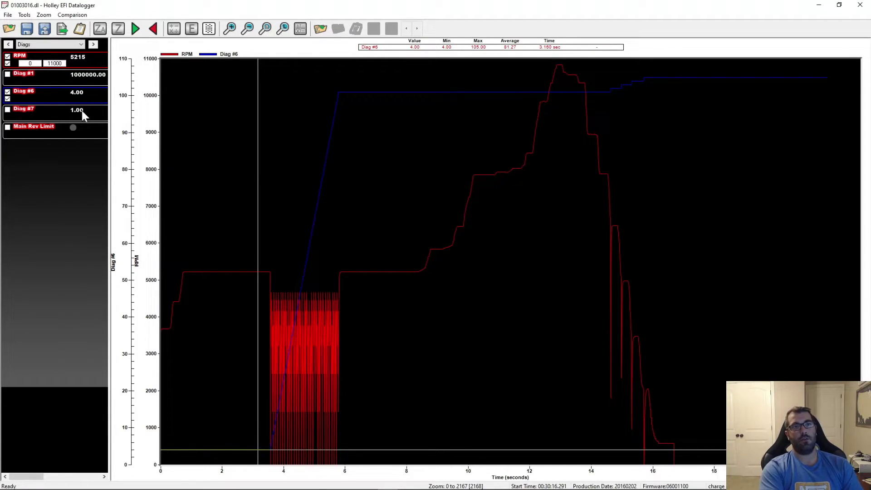
click(168, 425)
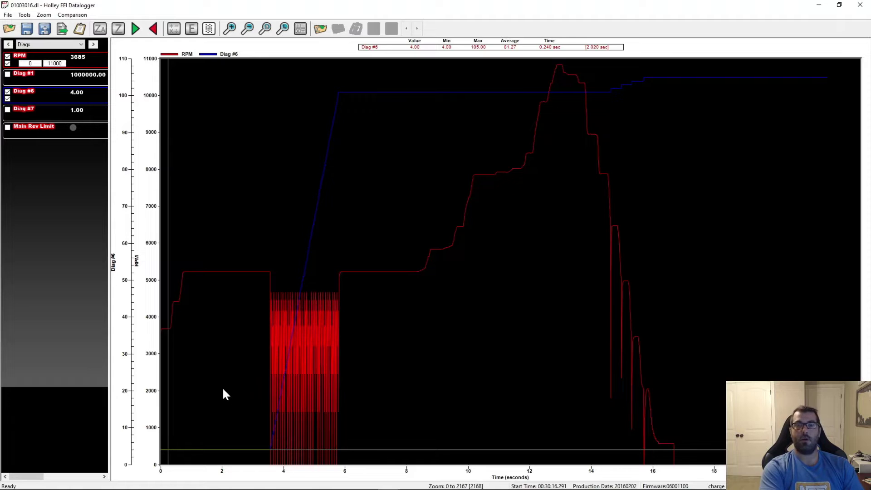
click(256, 376)
click(264, 347)
click(387, 377)
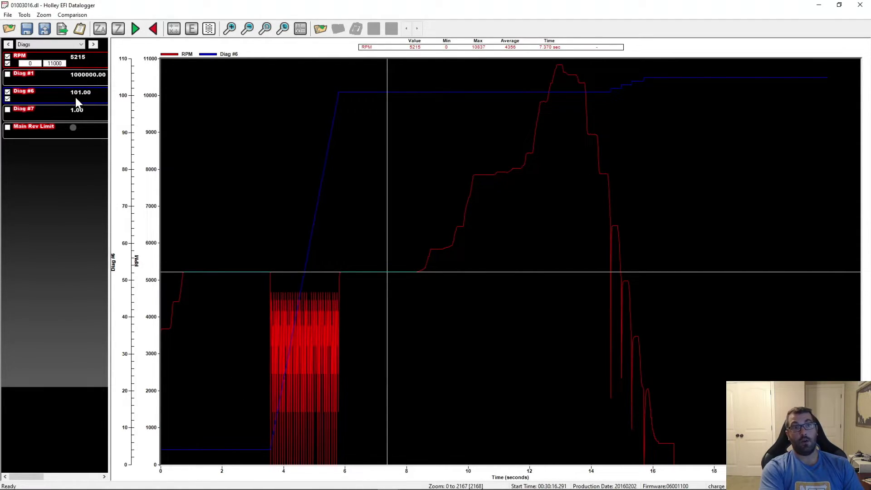
Hide Diag #6, check start and peak RPM values, then show Diag #6 again
double_click(18, 93)
click(461, 284)
click(7, 92)
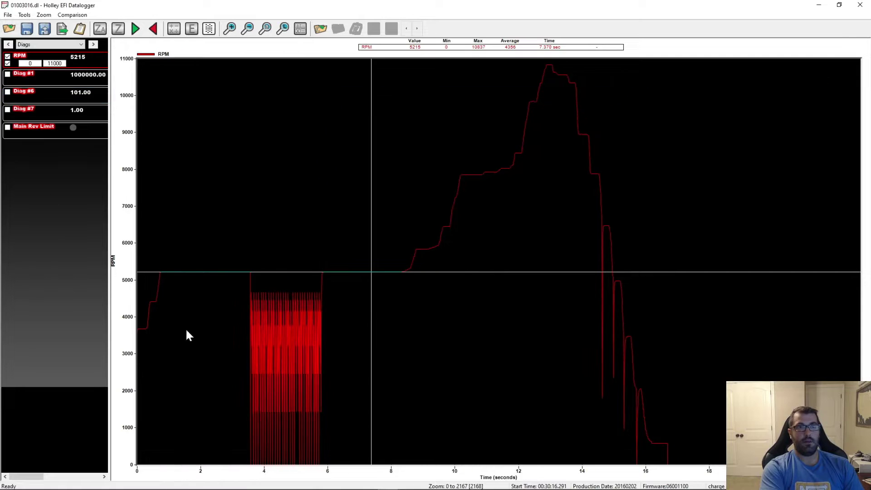
click(197, 358)
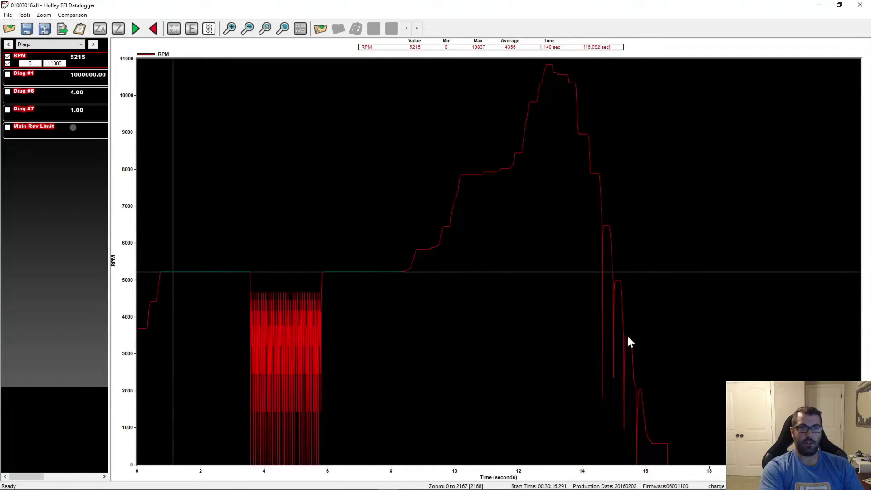
click(548, 354)
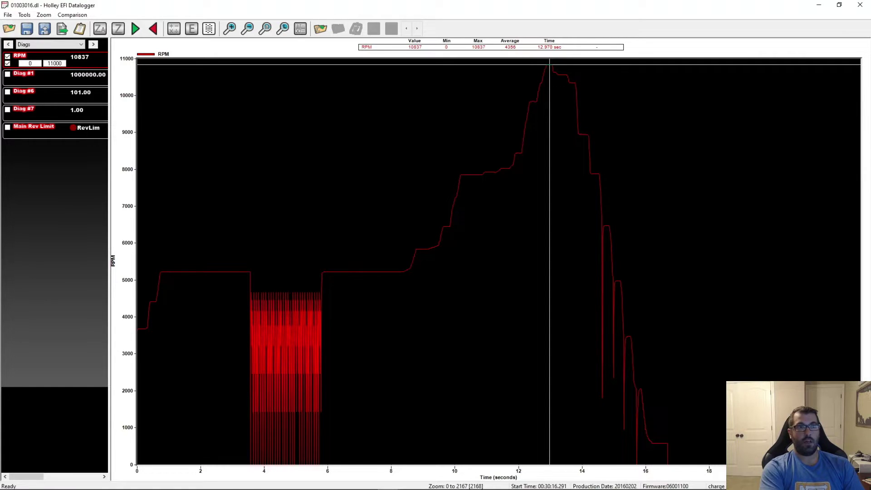
click(7, 92)
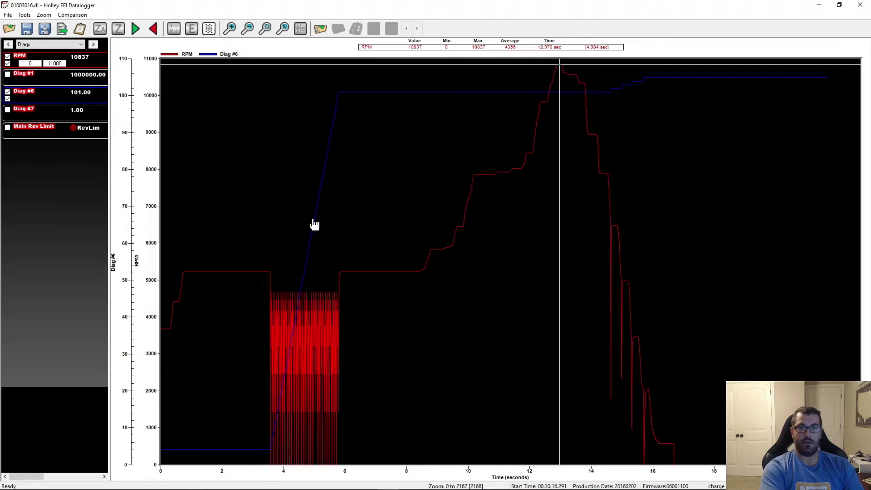
Zoom to the erratic 1.5–6.5 s section and step the cursor through the RPM dropouts
drag(411, 366, 235, 370)
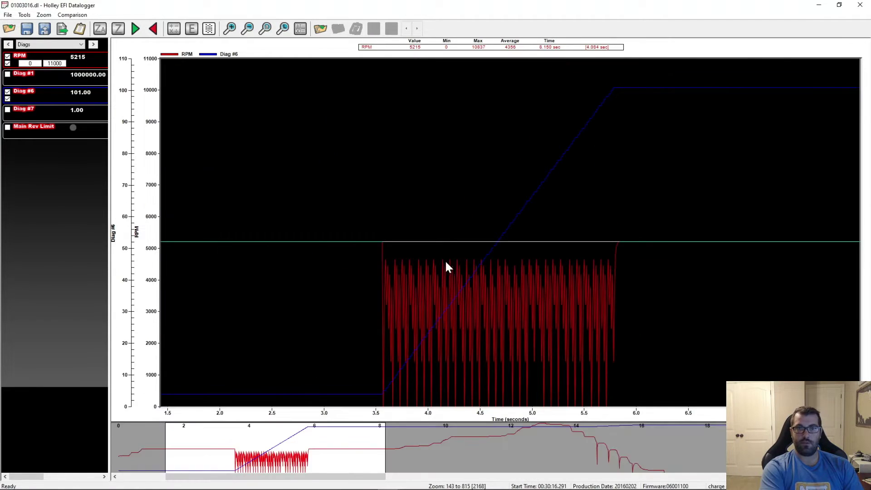
click(373, 295)
key(Right)
key(Right)
key(Right)
key(Right)
key(Right)
key(Right)
key(Right)
key(Right)
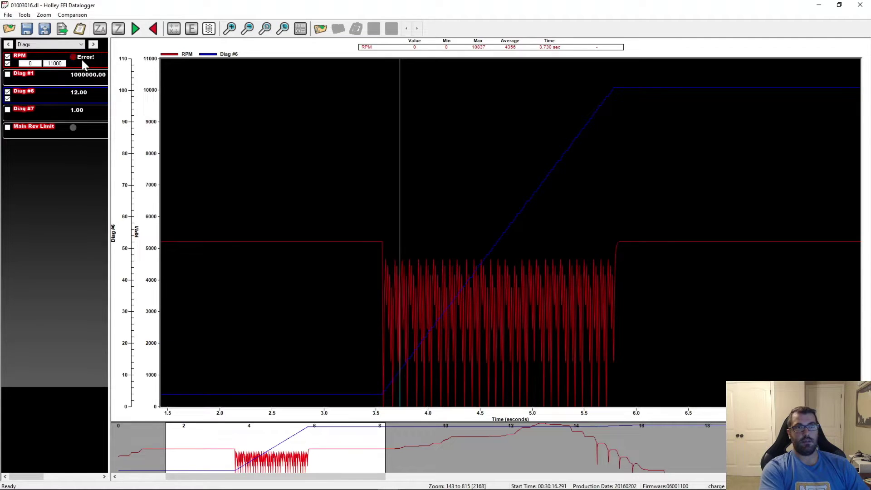
key(Right)
key(Right)
key(Right)
key(Right)
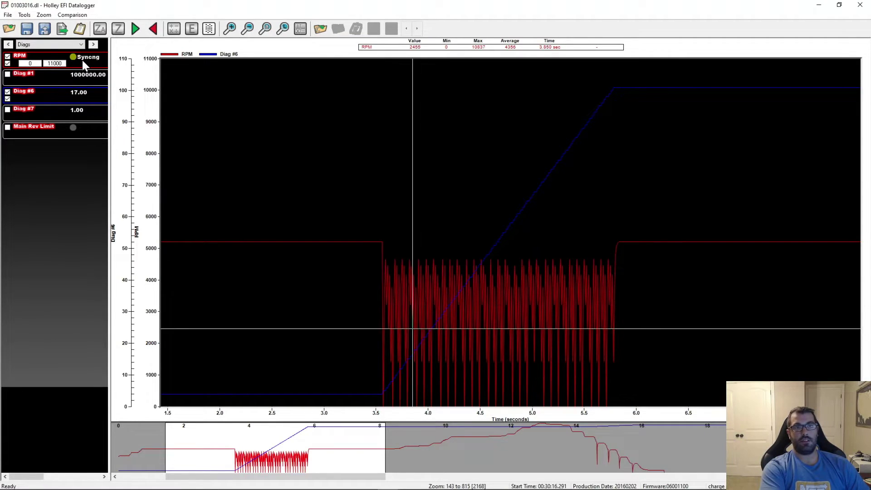
key(Right)
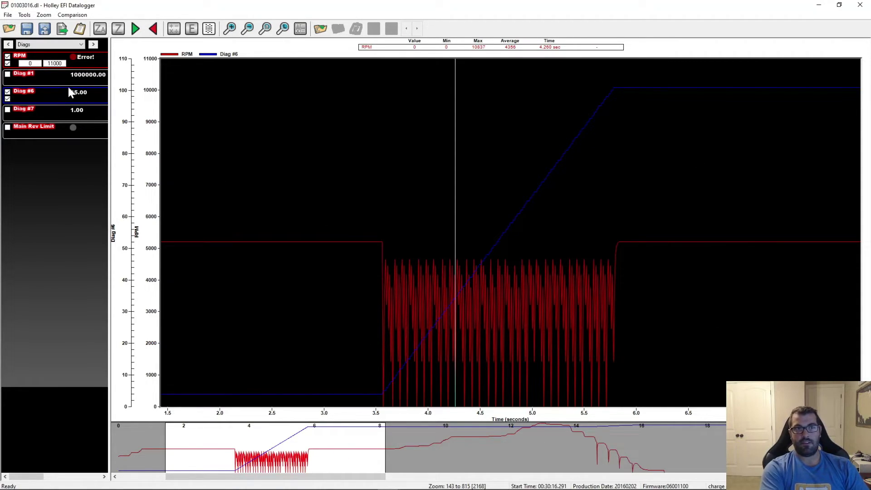
Scroll to 12–17 s, move the cursor to about 15.5 s, and hide Diag #6
drag(326, 477, 667, 422)
click(443, 89)
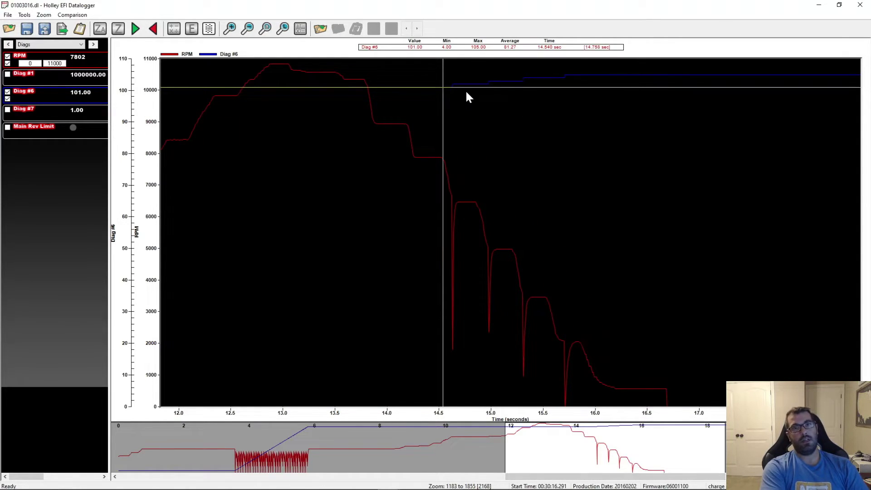
drag(461, 92, 542, 89)
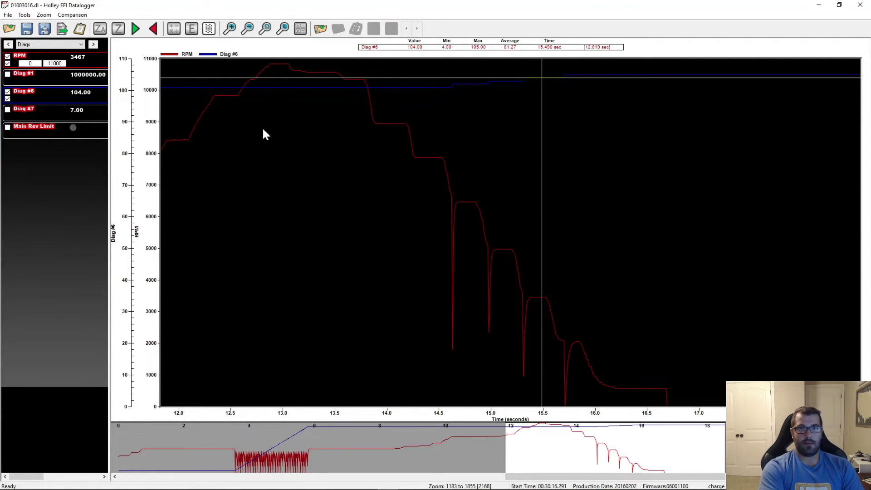
click(7, 92)
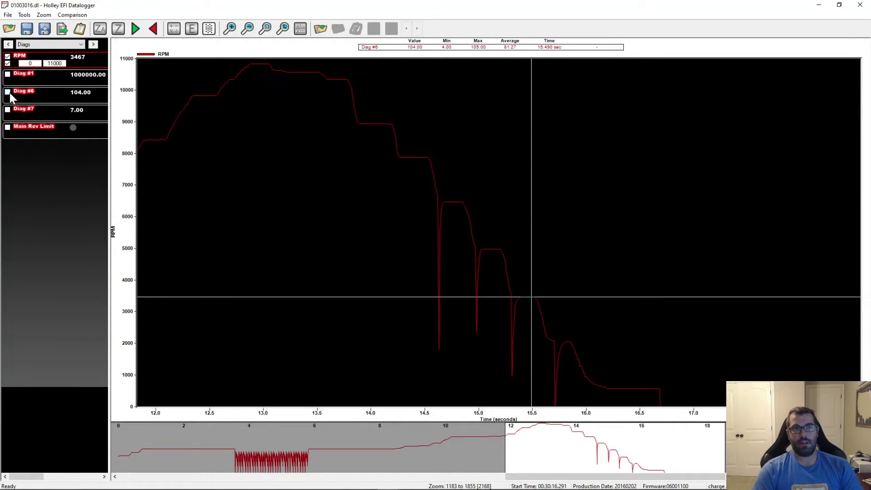
click(8, 110)
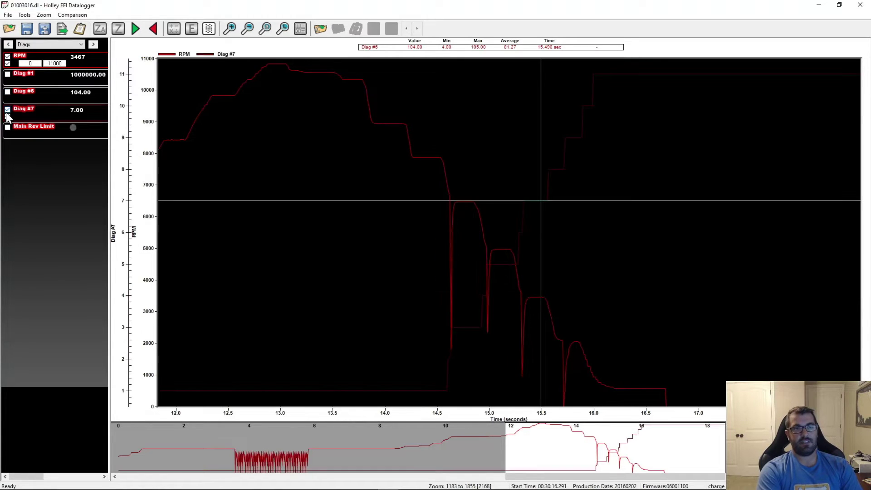
click(8, 110)
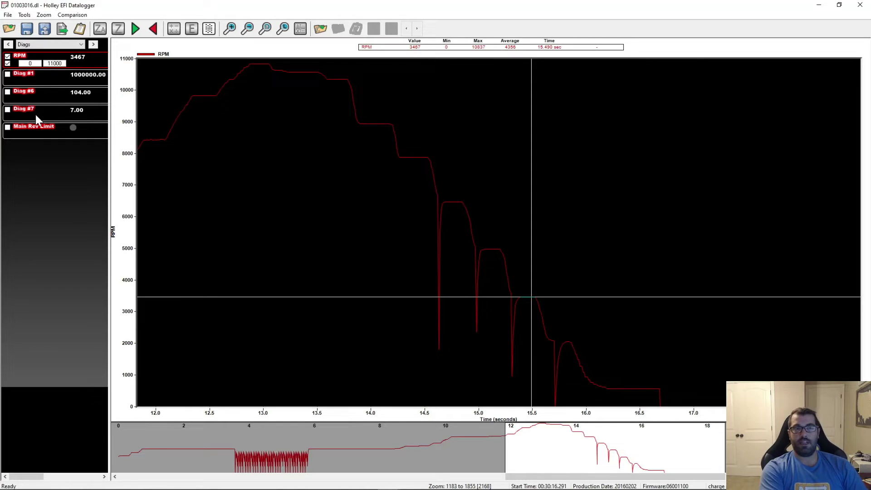
Check the Diag #7 axis settings, then add Diag #13 to the Diags view and save
double_click(27, 109)
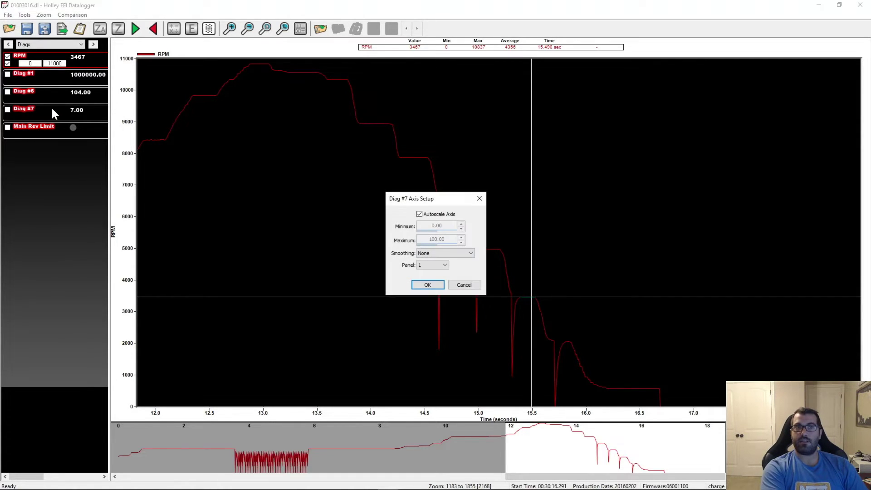
click(464, 285)
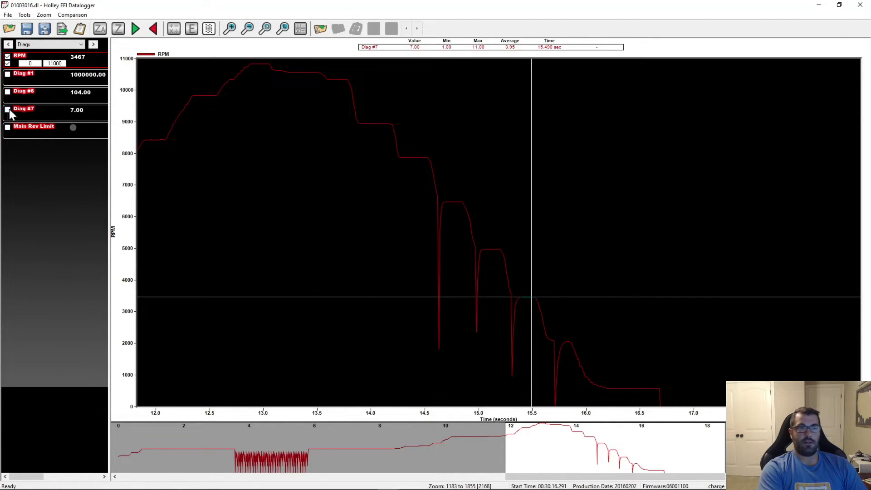
click(50, 44)
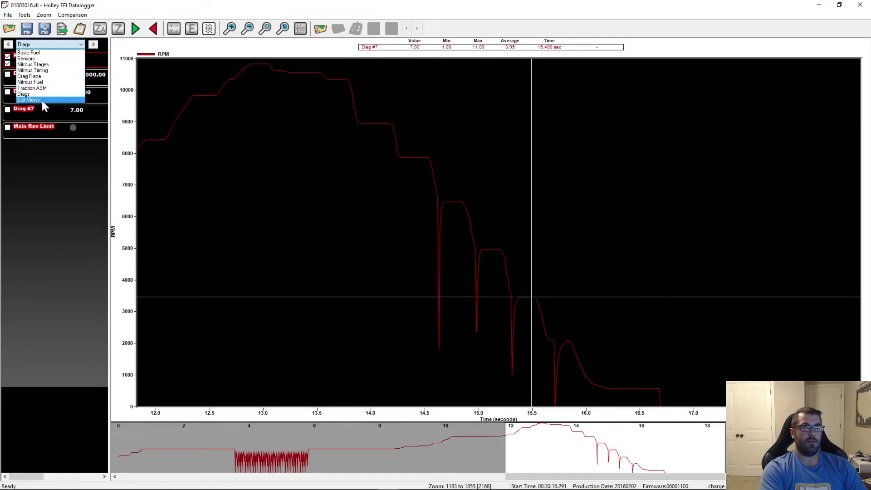
click(41, 99)
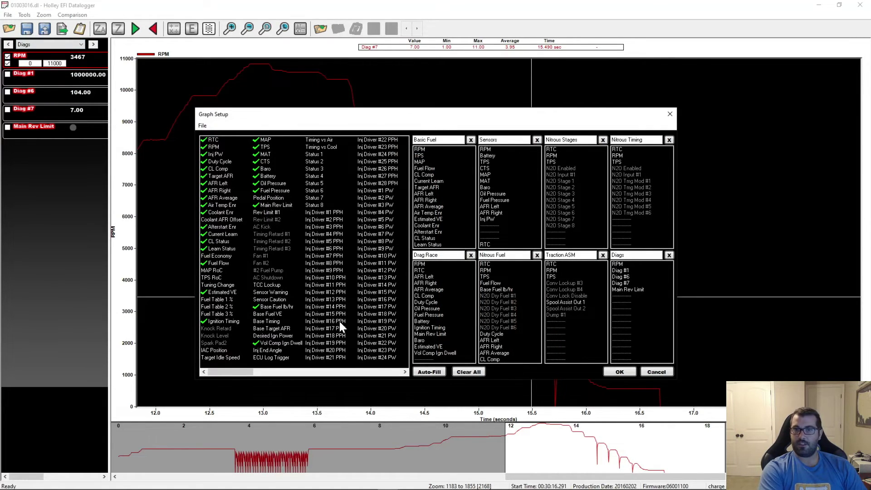
scroll(272, 272, down, 5)
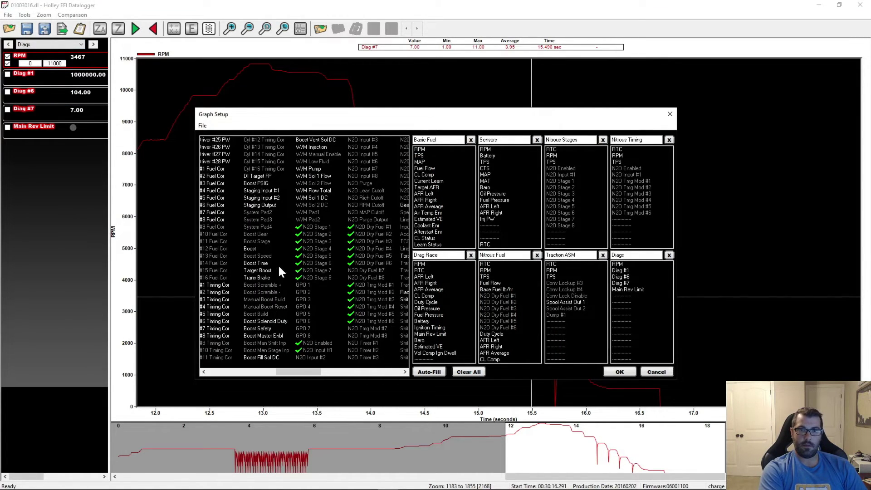
scroll(375, 257, down, 3)
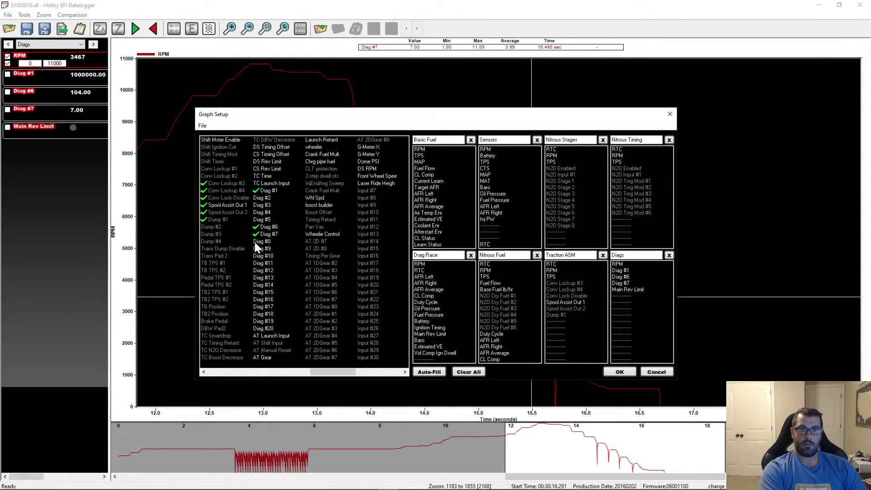
drag(263, 280, 624, 297)
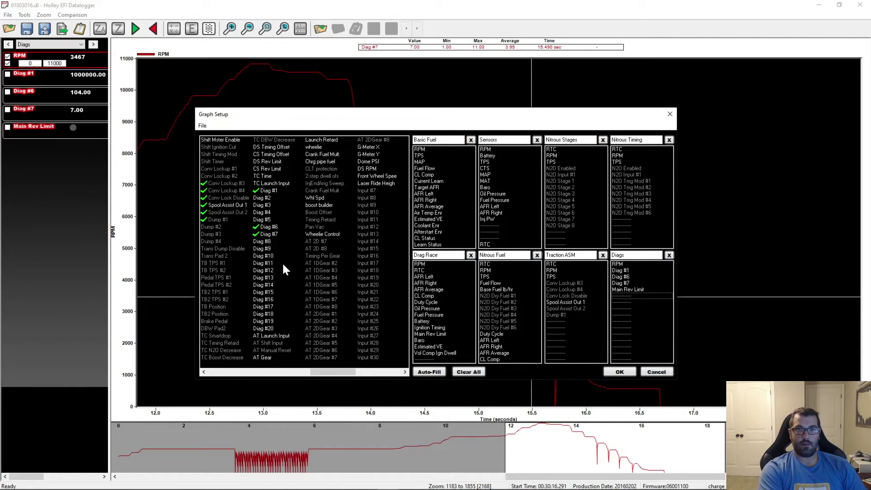
drag(272, 276, 635, 295)
click(616, 372)
click(441, 267)
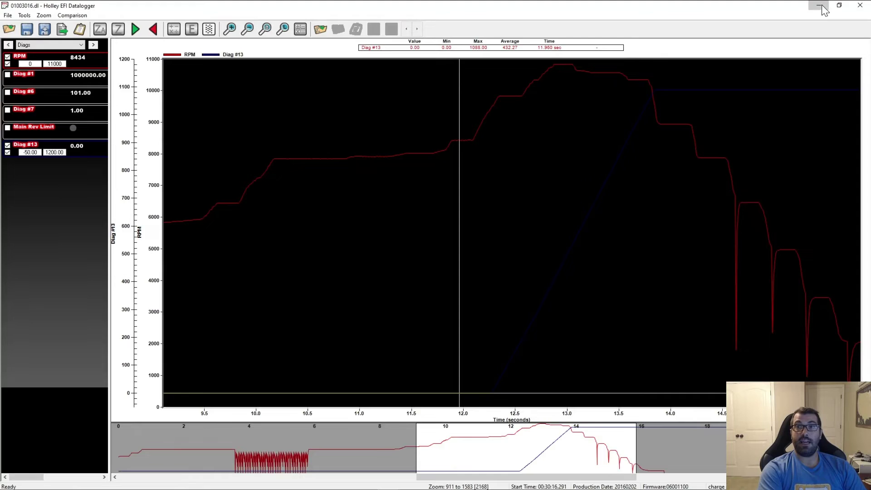
In Holley EFI V6, view Ignition Parameters: main over-rev 9500 RPM, limiter #1 4400 RPM
click(819, 6)
click(68, 41)
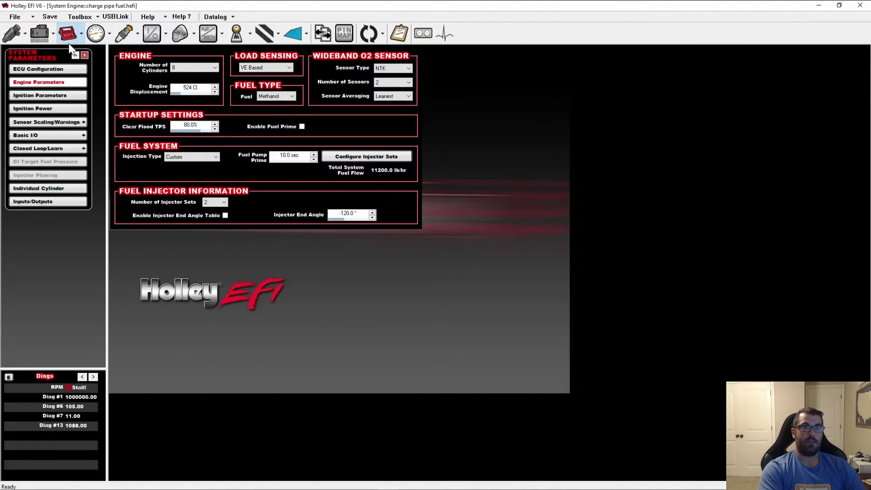
click(44, 96)
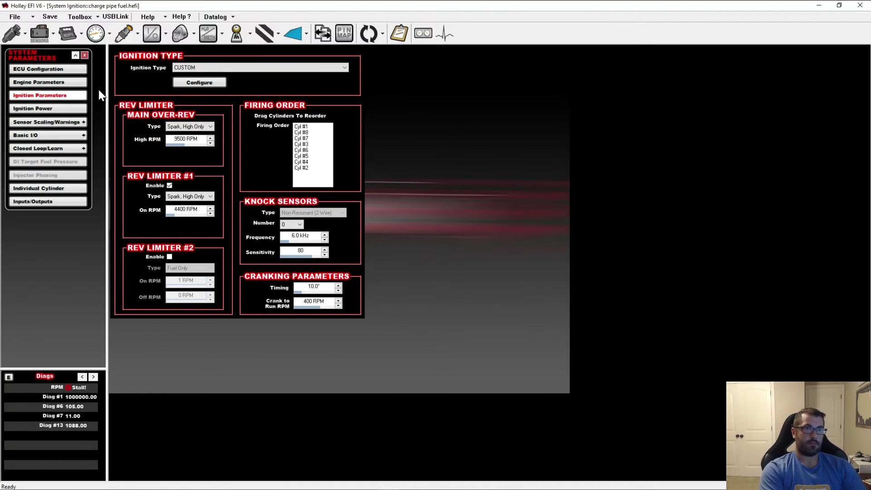
Back in the Datalogger, graph Main Rev Limit with its axis maximum set to 2
mouse_move(329, 486)
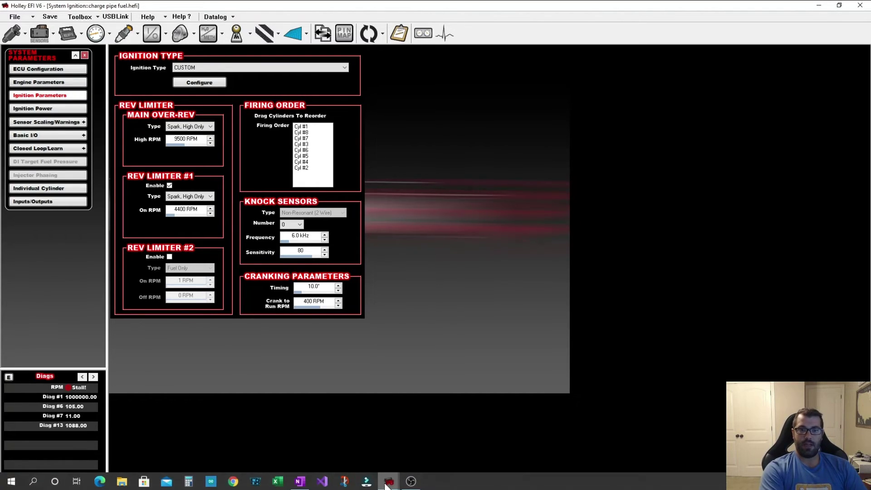
mouse_move(389, 485)
click(426, 451)
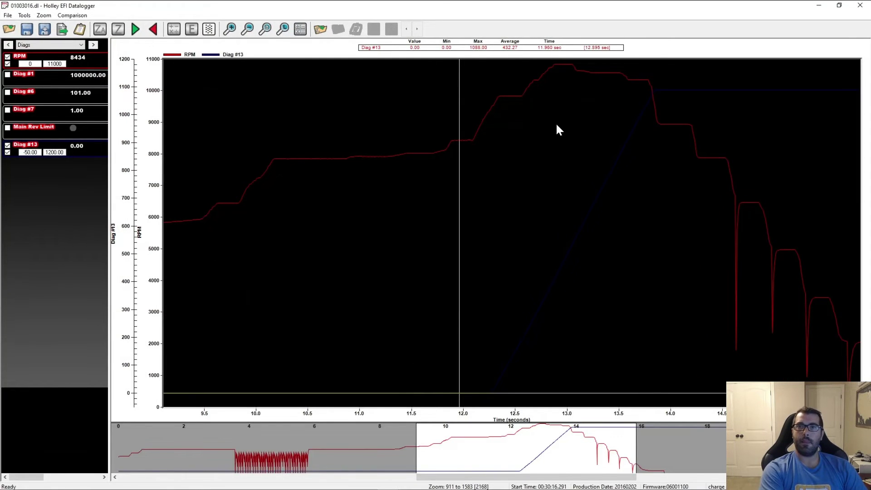
click(461, 141)
click(7, 127)
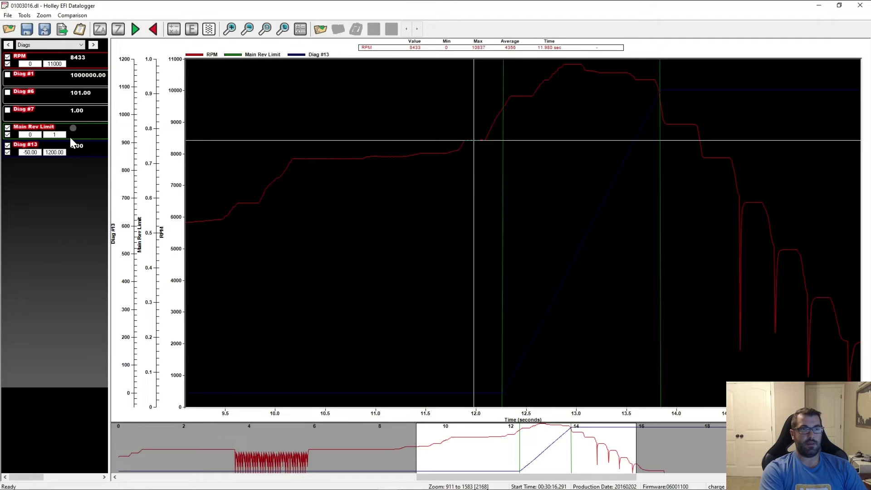
text(2)
key(Return)
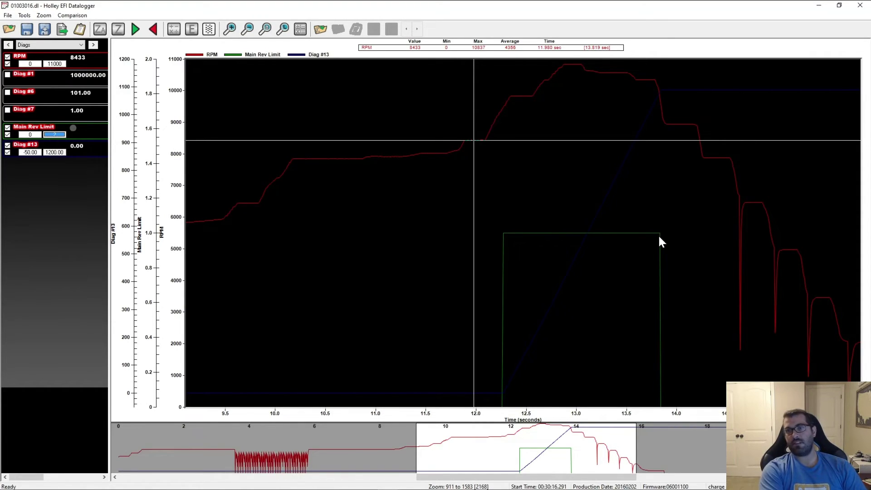
Place the cursor at the rev limiter onset and step forward until Diag #13 reads 99
click(509, 383)
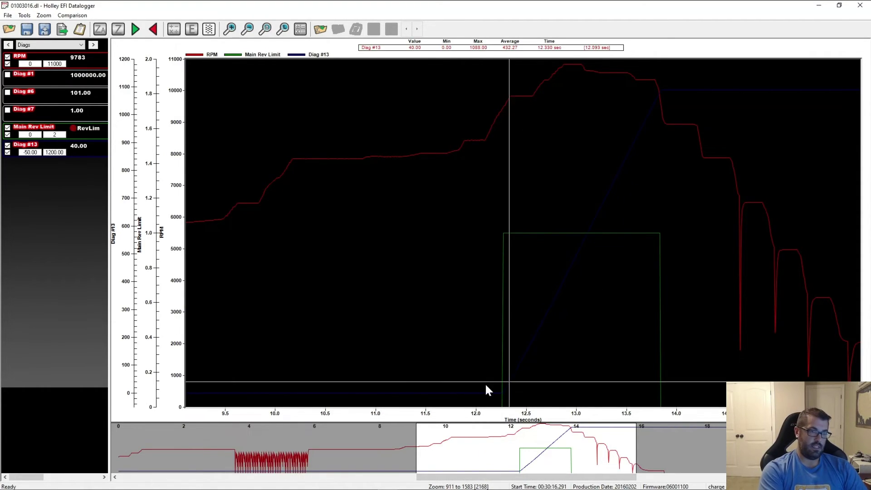
key(Right)
key(Right)
key(Right)
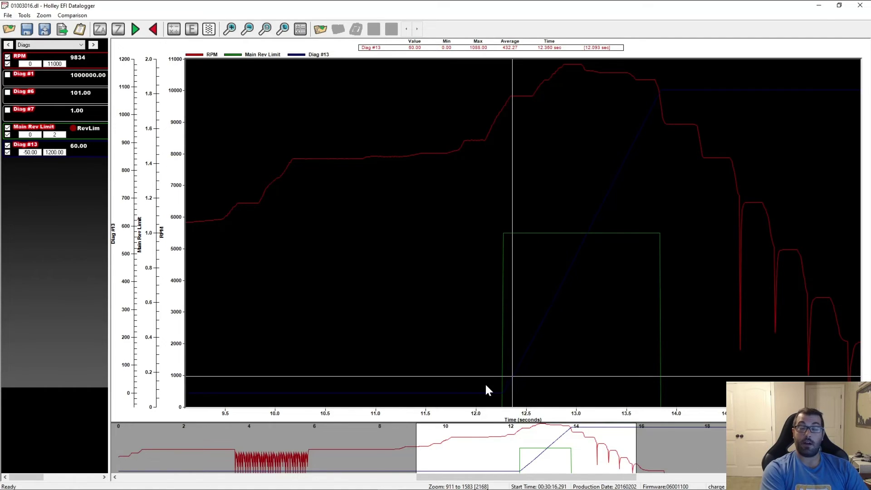
key(Right)
key(Right)
key(Right)
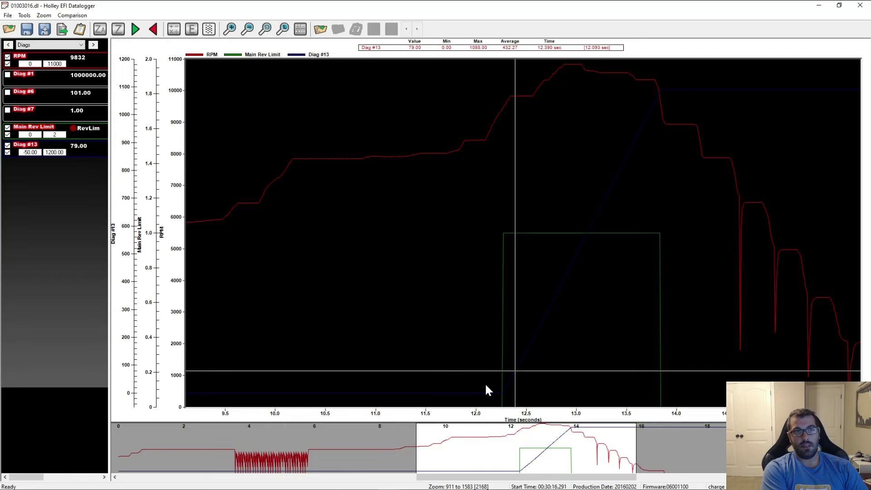
key(Right)
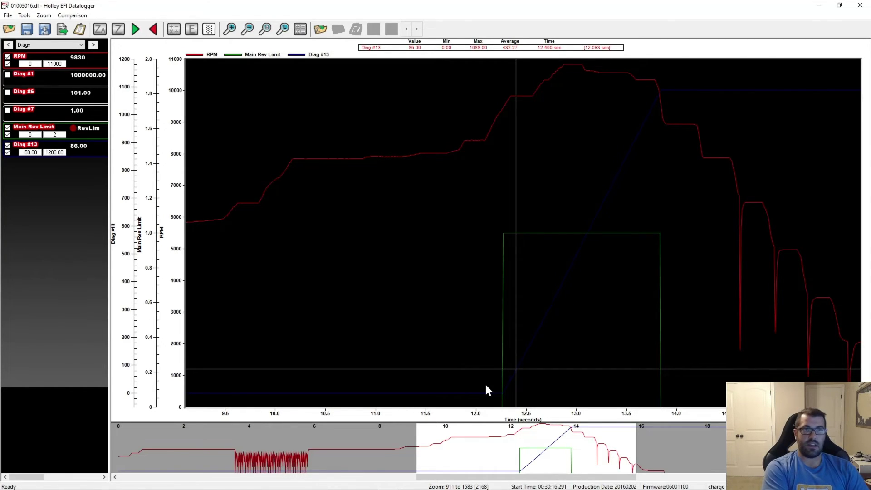
key(Right)
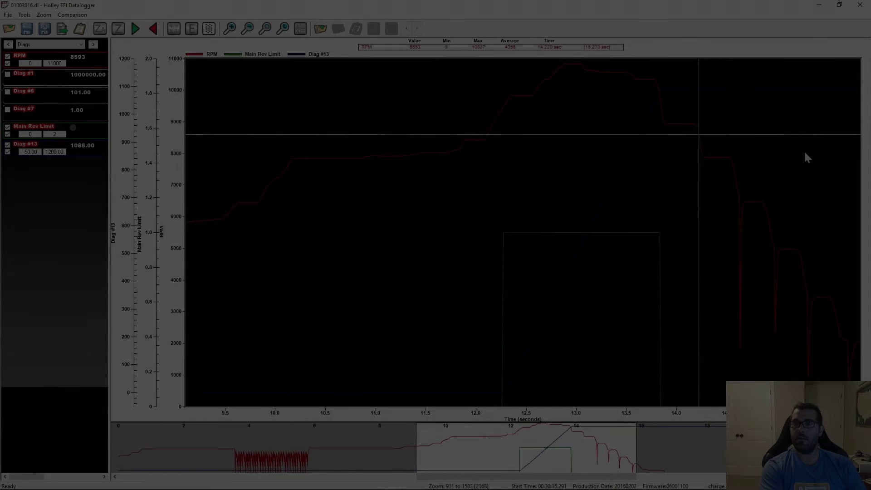
Move the cursor from about 12.9 s to 9.91 s, reading 6924 RPM
click(562, 242)
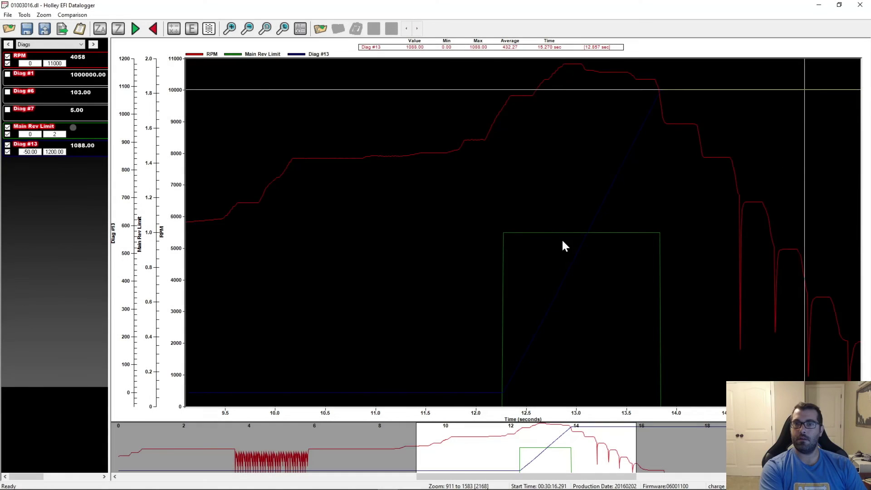
click(266, 225)
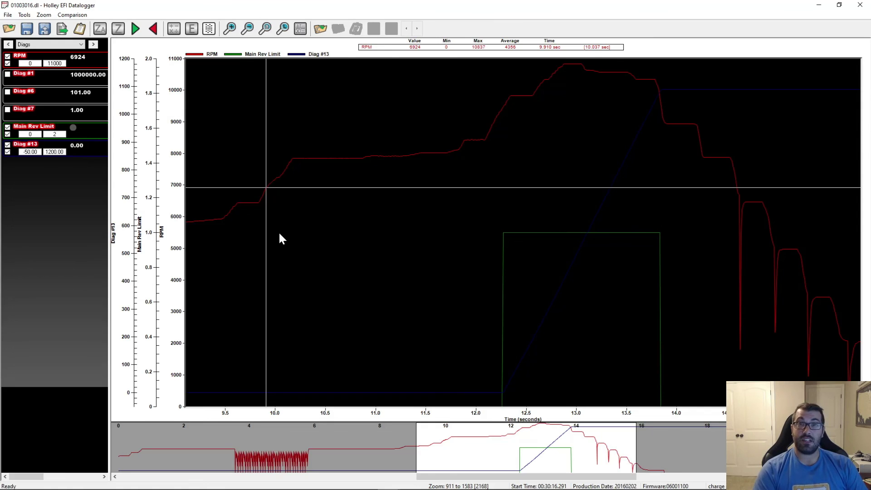